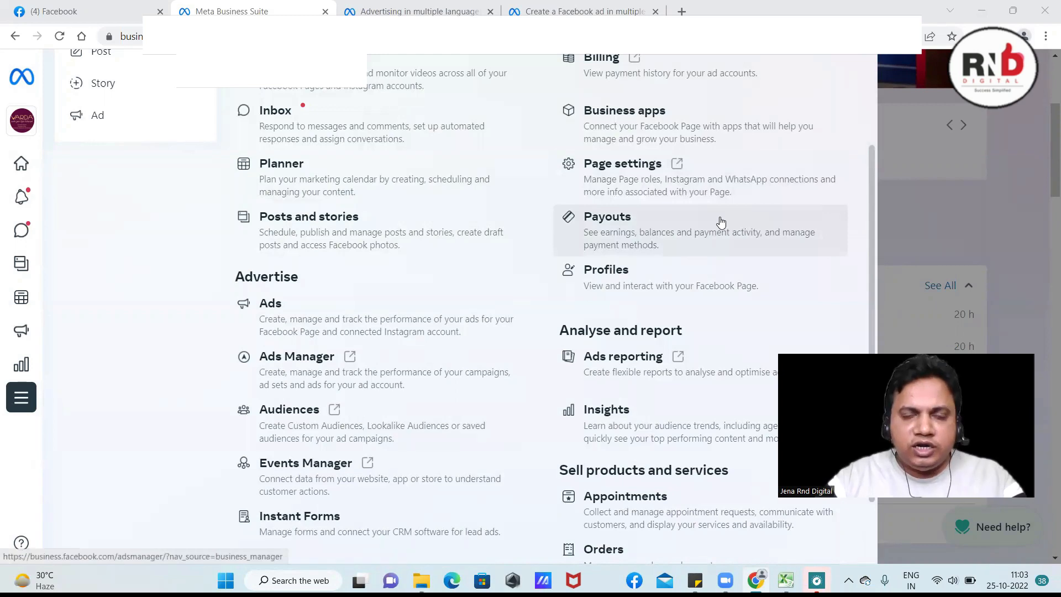
Step: Open Ads Manager from the list of all business tools
{"action": "scroll", "coordinate": [722, 222], "scroll_direction": "up", "scroll_amount": 3}
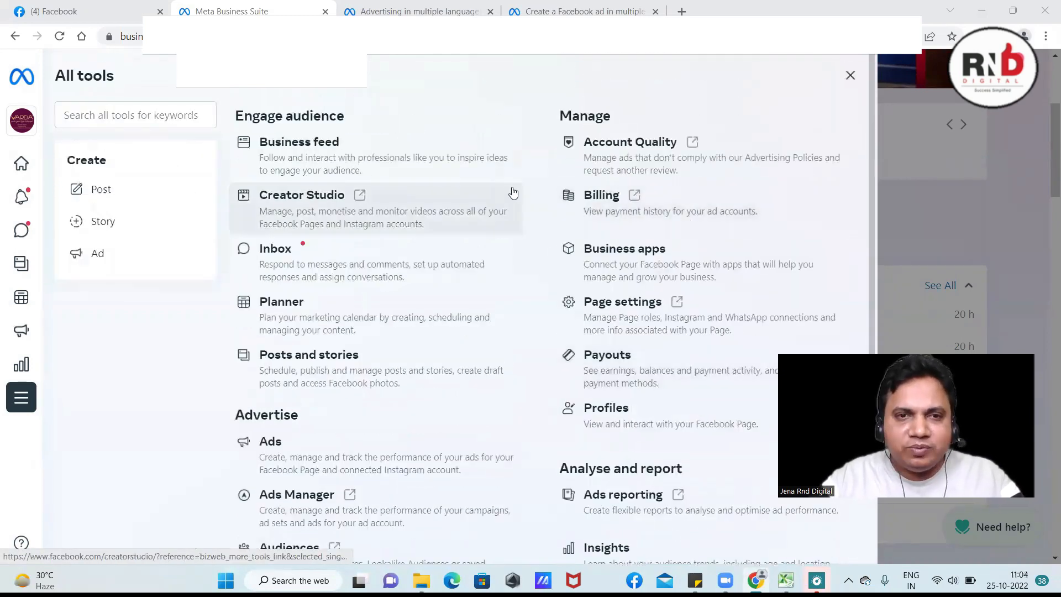
{"action": "scroll", "coordinate": [513, 193], "scroll_direction": "down", "scroll_amount": 1}
{"action": "scroll", "coordinate": [513, 193], "scroll_direction": "down", "scroll_amount": 2}
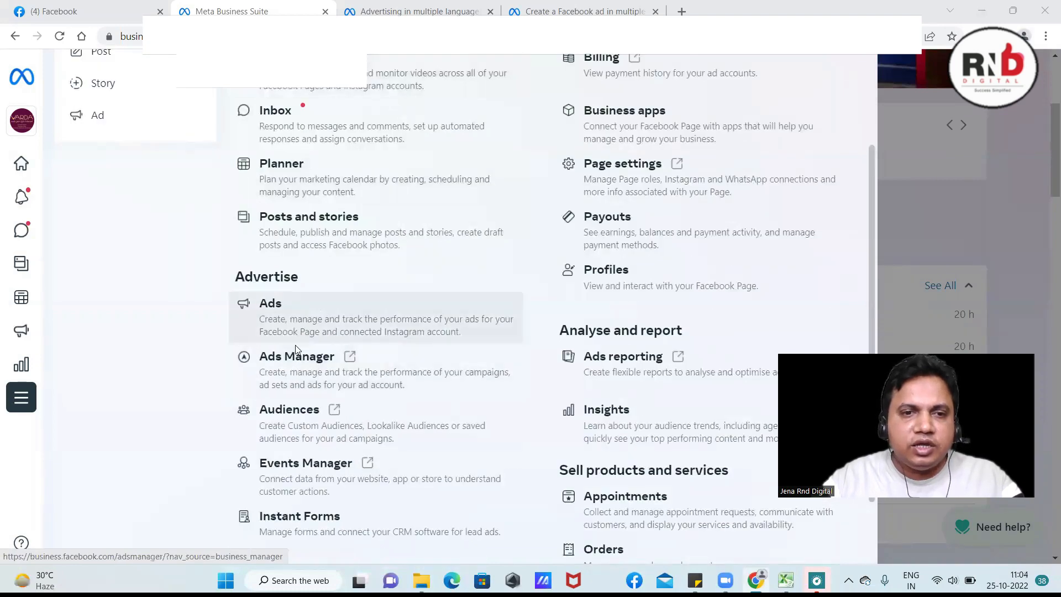
{"action": "left_click", "coordinate": [287, 363]}
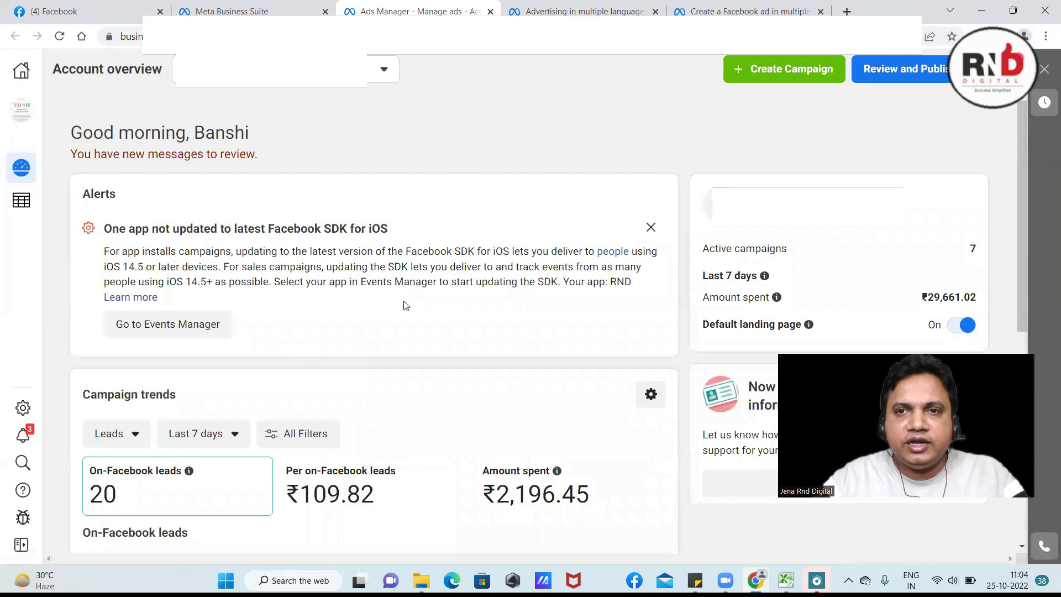
Step: Create a new auction campaign with the Awareness objective and continue to its setup
{"action": "left_click", "coordinate": [789, 77]}
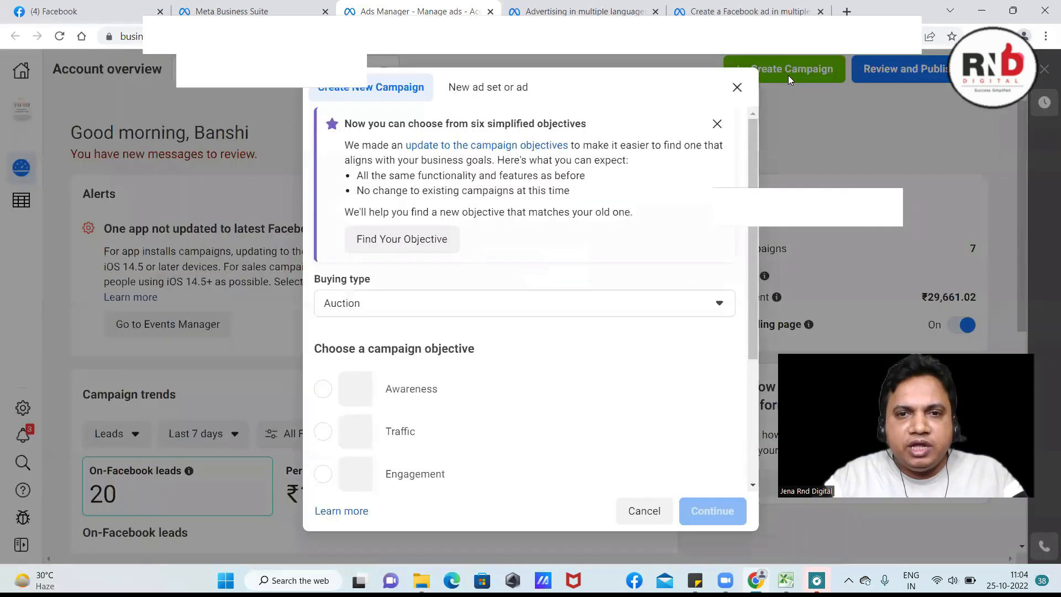
{"action": "scroll", "coordinate": [408, 319], "scroll_direction": "down", "scroll_amount": 1}
{"action": "scroll", "coordinate": [409, 320], "scroll_direction": "down", "scroll_amount": 3}
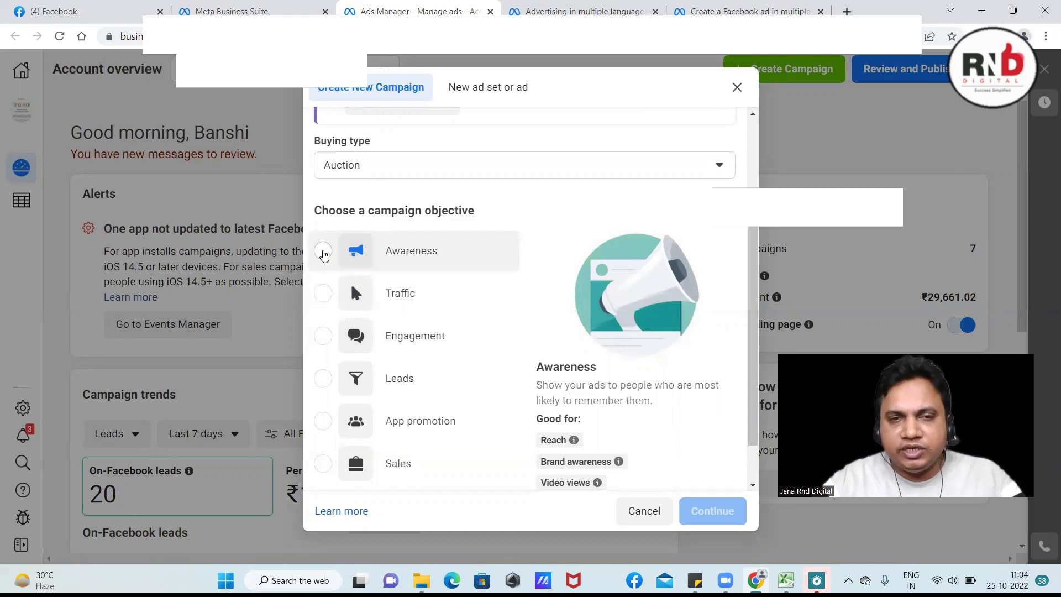
{"action": "left_click", "coordinate": [324, 252]}
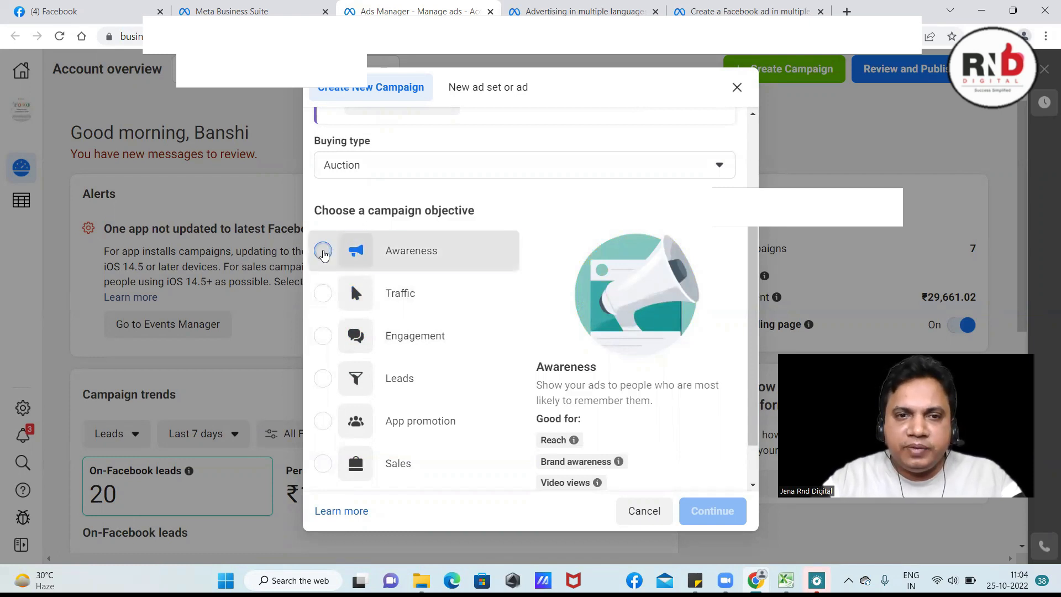
{"action": "left_click", "coordinate": [715, 518]}
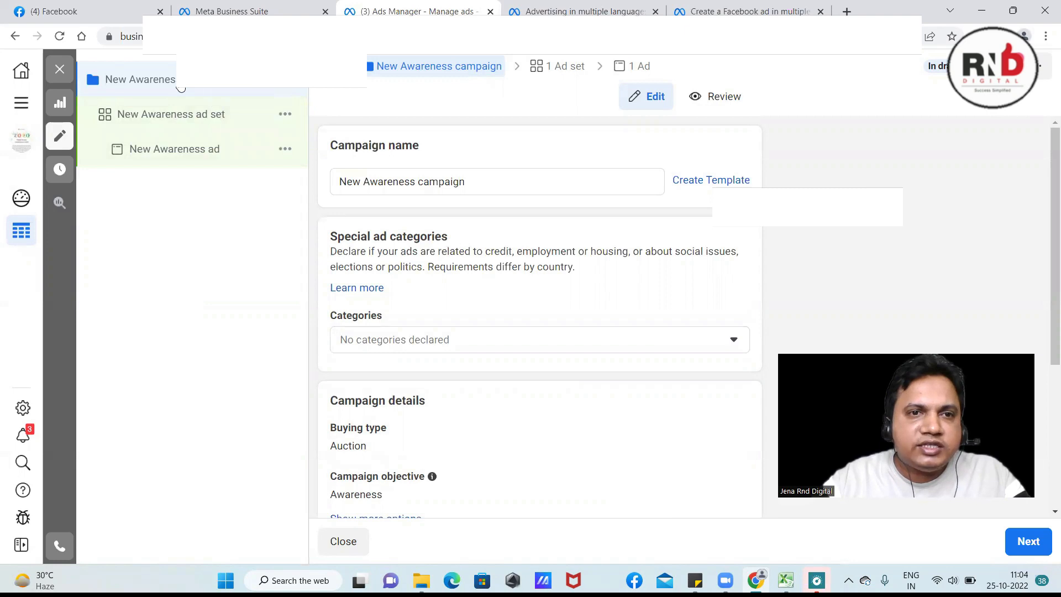
Step: Open the New Awareness ad set and go through its budget and audience settings to the Languages setting
{"action": "scroll", "coordinate": [506, 254], "scroll_direction": "down", "scroll_amount": 4}
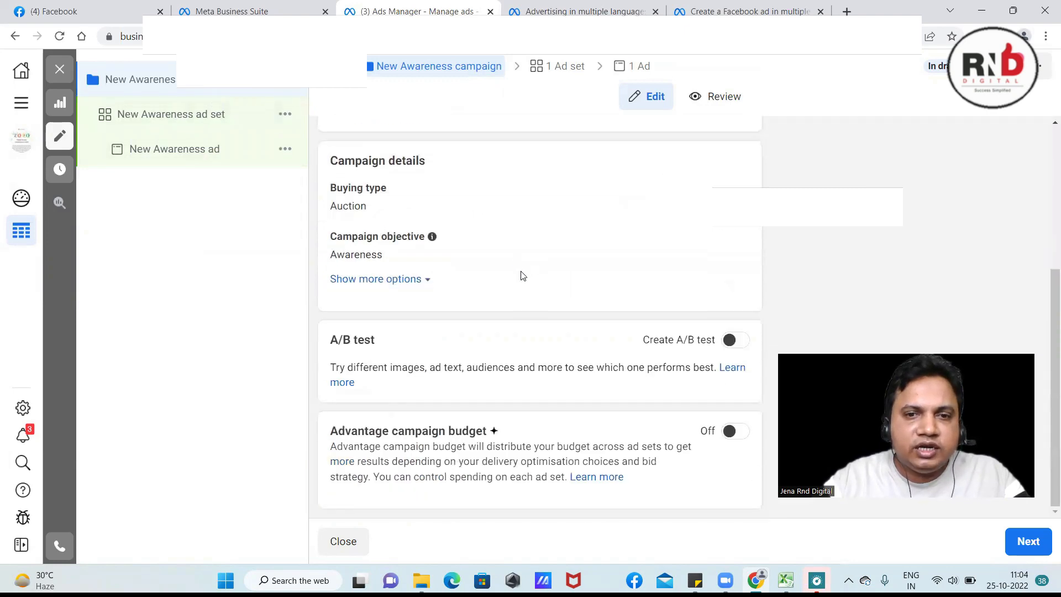
{"action": "left_click", "coordinate": [163, 126]}
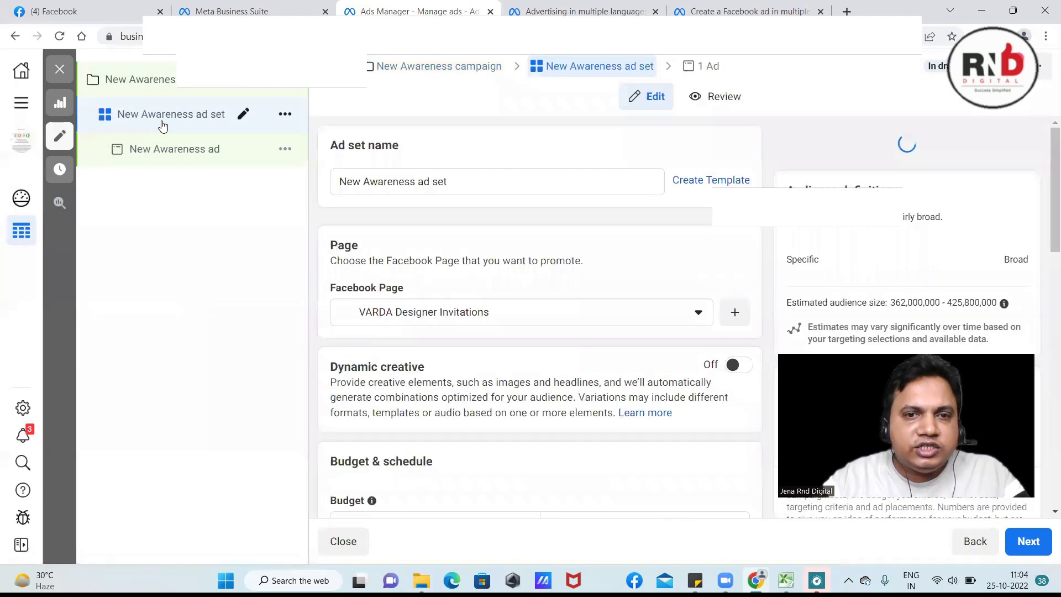
{"action": "scroll", "coordinate": [505, 265], "scroll_direction": "down", "scroll_amount": 5}
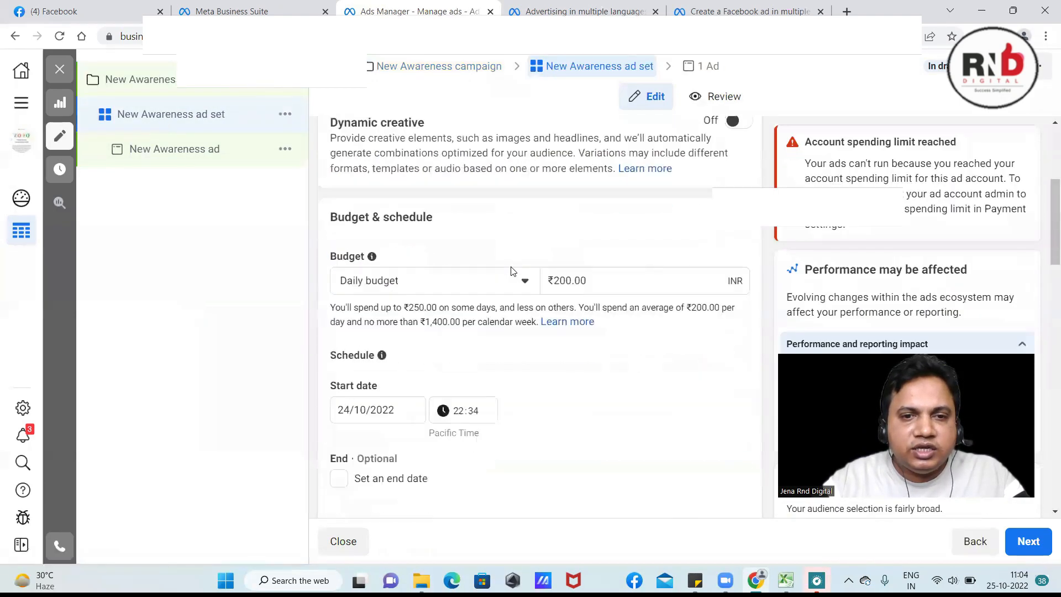
{"action": "scroll", "coordinate": [509, 268], "scroll_direction": "down", "scroll_amount": 9}
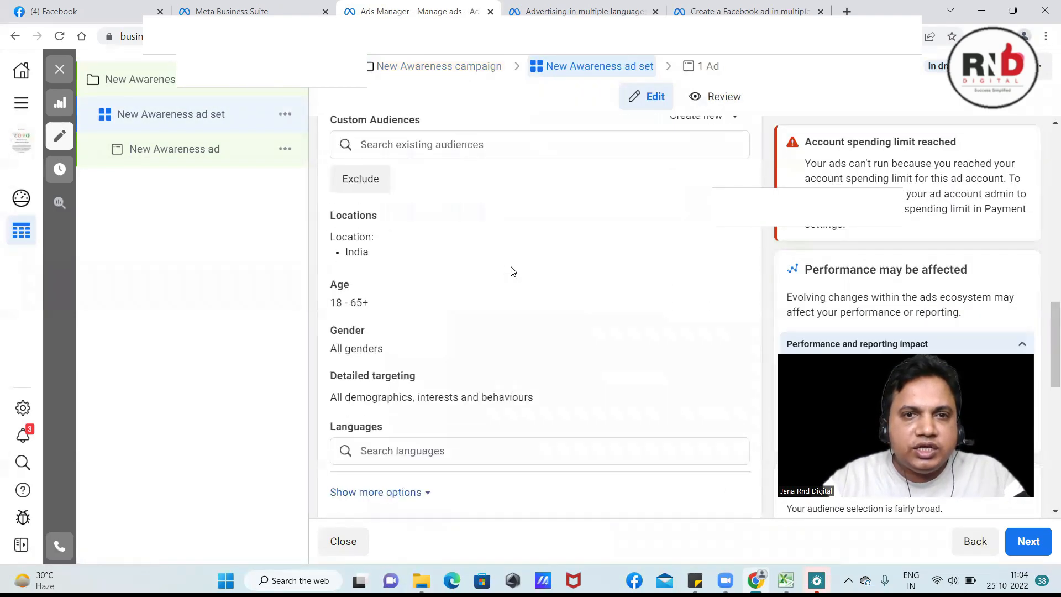
{"action": "scroll", "coordinate": [399, 347], "scroll_direction": "up", "scroll_amount": 2}
{"action": "scroll", "coordinate": [368, 377], "scroll_direction": "down", "scroll_amount": 2}
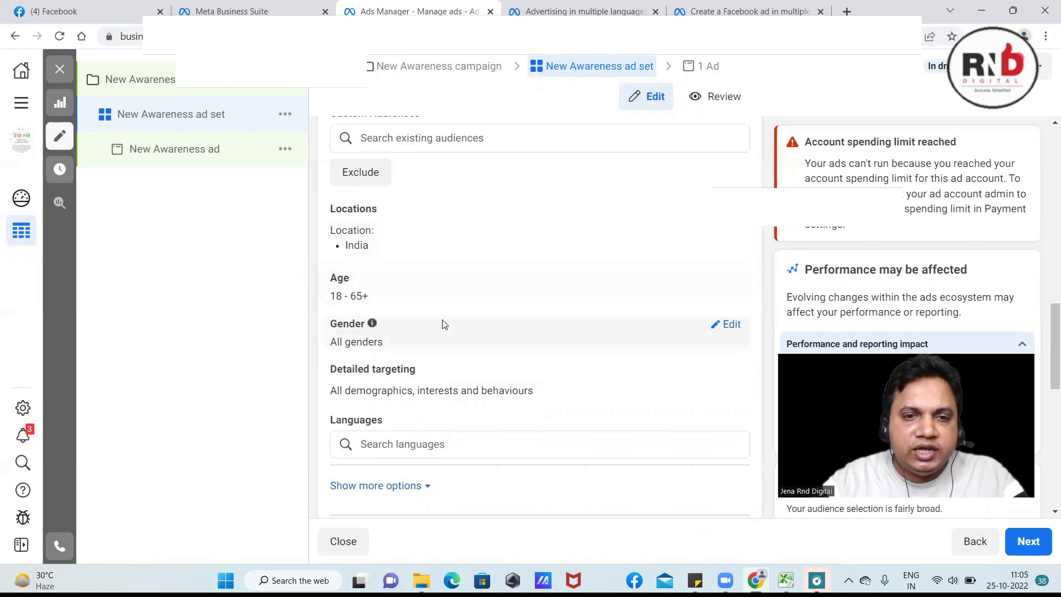
{"action": "scroll", "coordinate": [443, 324], "scroll_direction": "down", "scroll_amount": 2}
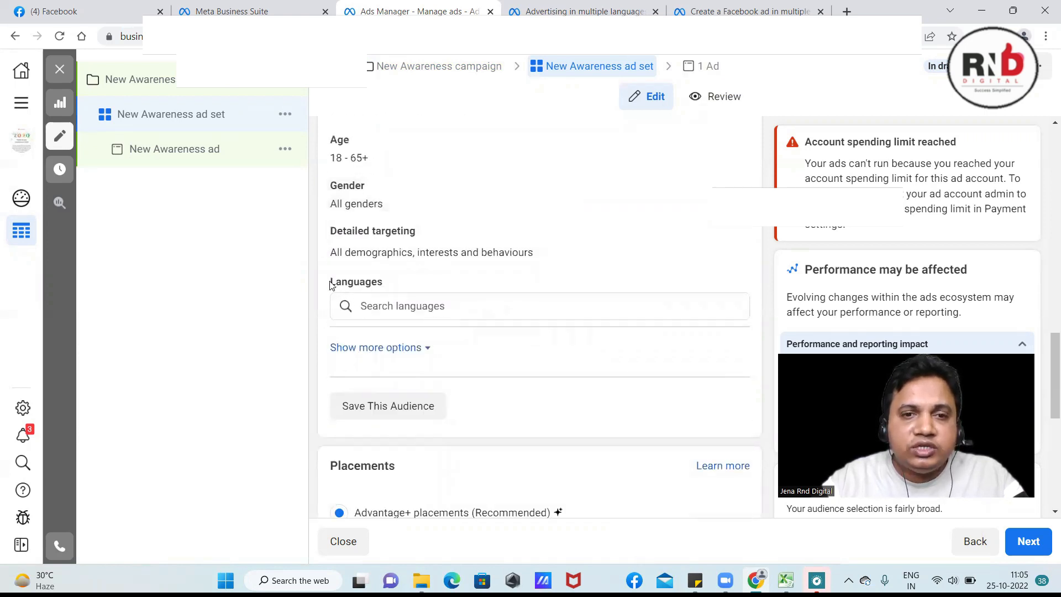
{"action": "left_click_drag", "start_coordinate": [330, 285], "coordinate": [385, 286]}
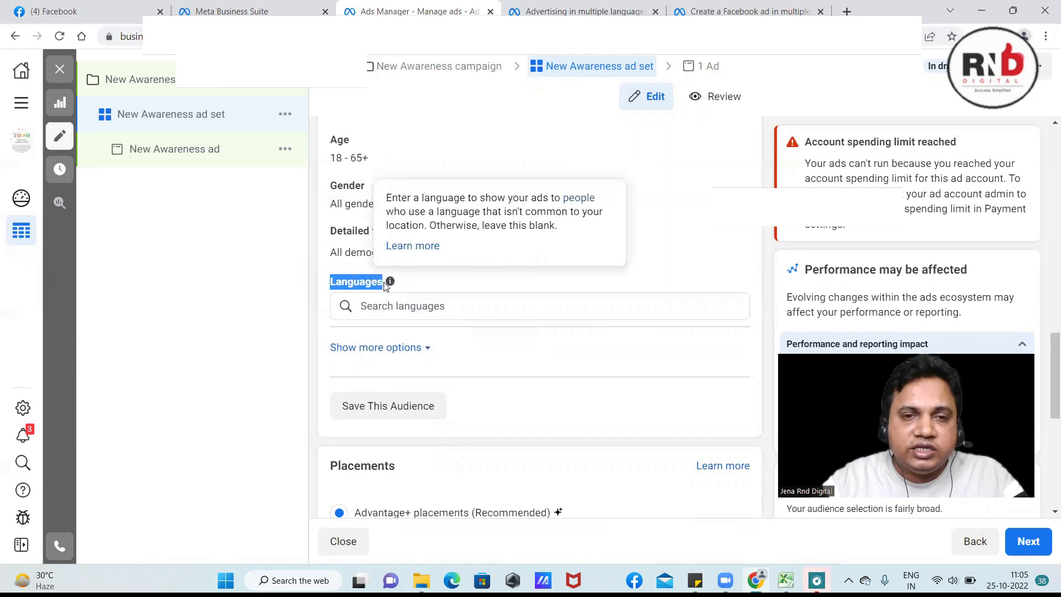
{"action": "left_click", "coordinate": [331, 282]}
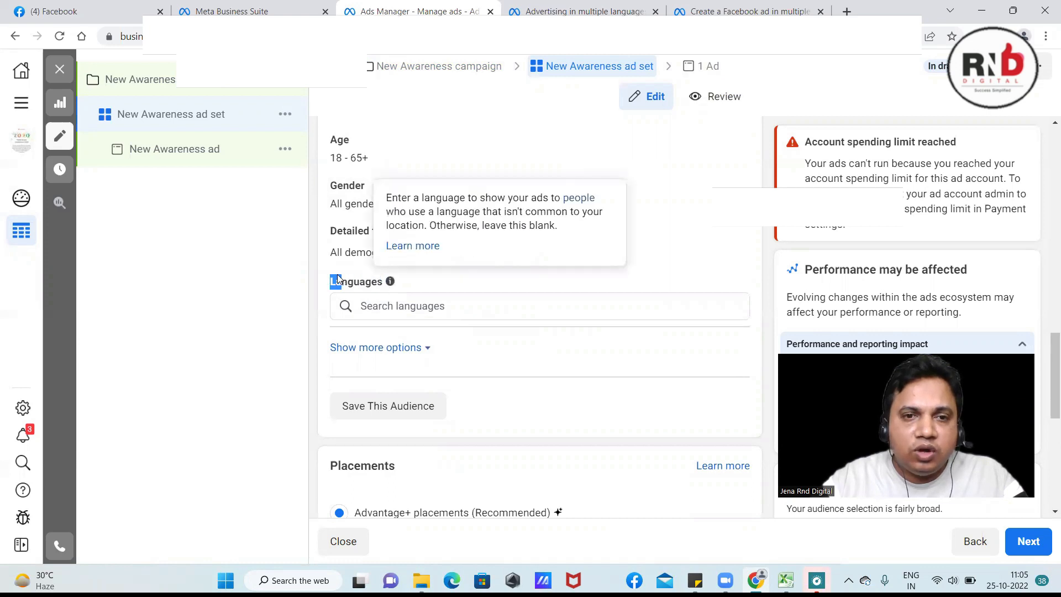
Step: Add Bengali, Gujarati, Marathi and Tamil as the audience languages of the ad set
{"action": "left_click", "coordinate": [402, 308]}
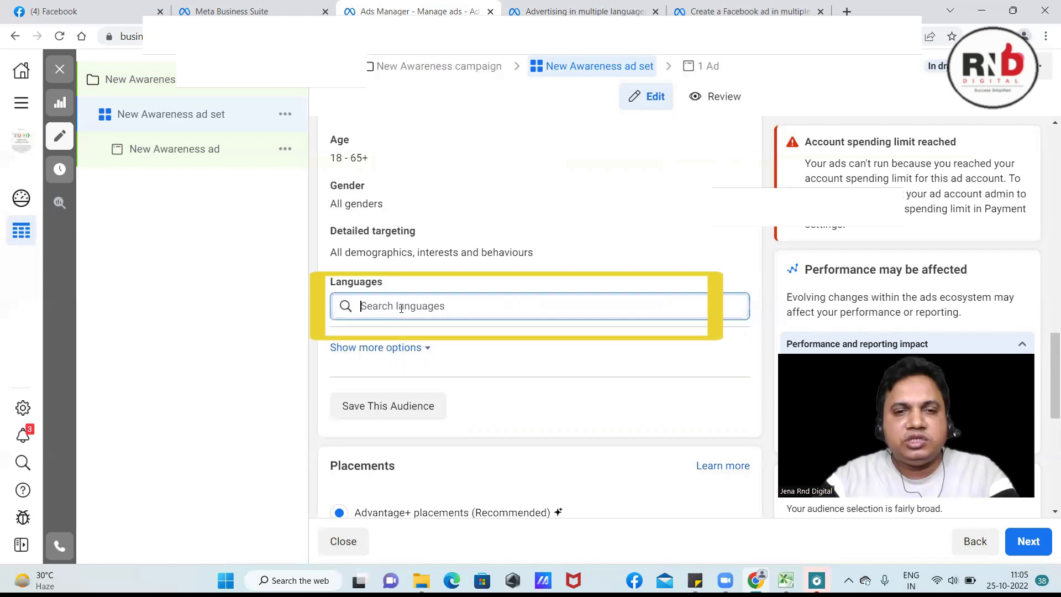
{"action": "type", "text": "be"}
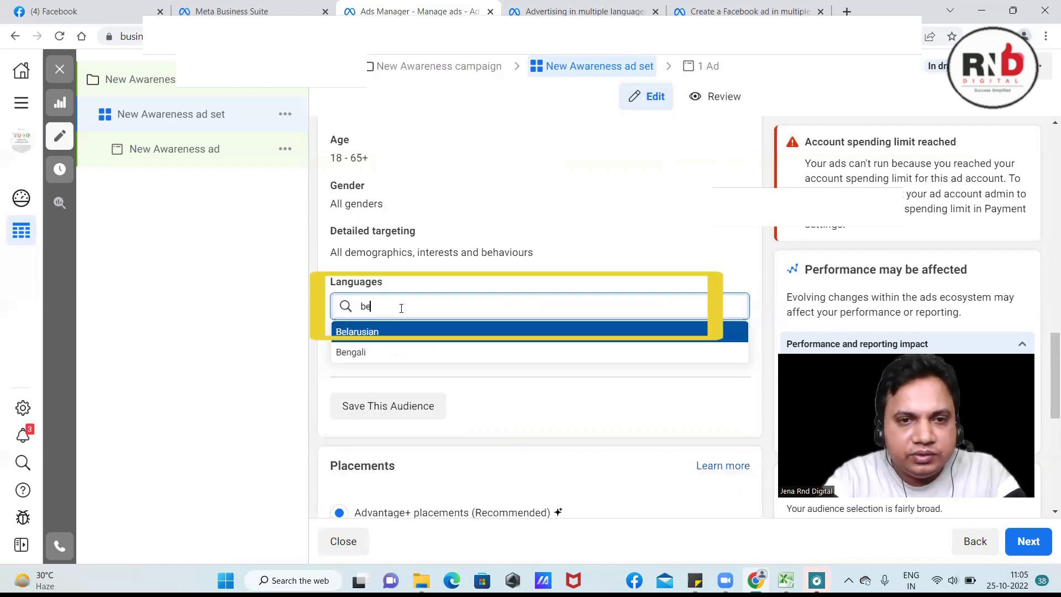
{"action": "left_click", "coordinate": [345, 354]}
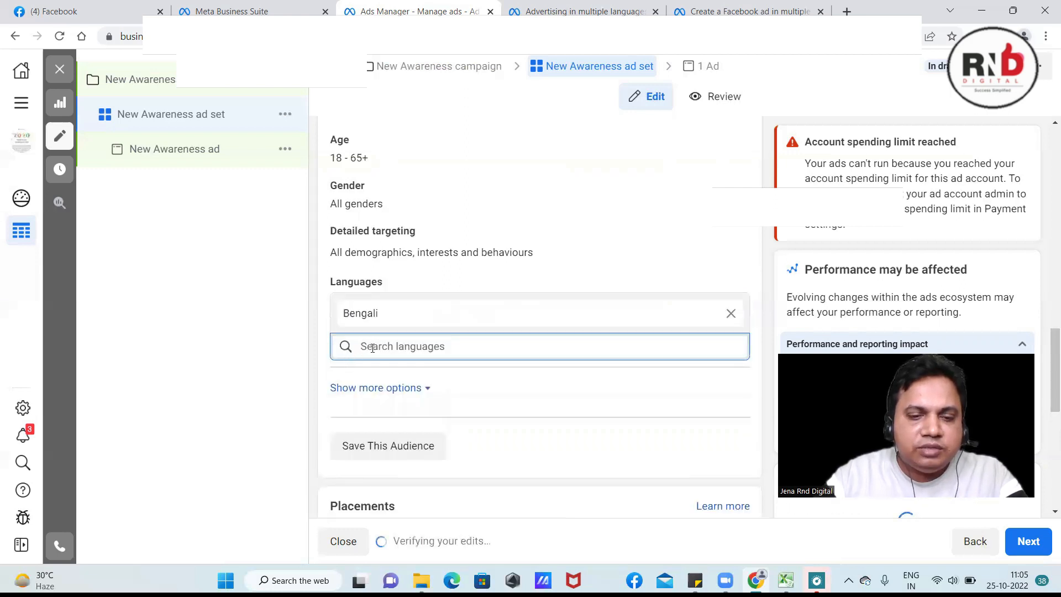
{"action": "type", "text": "guja"}
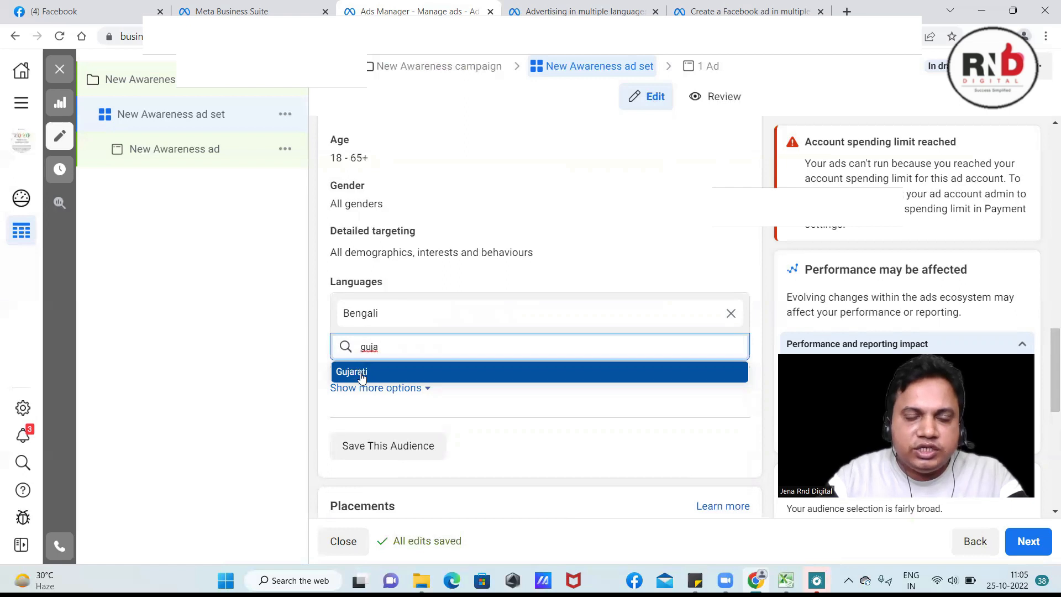
{"action": "left_click", "coordinate": [362, 376]}
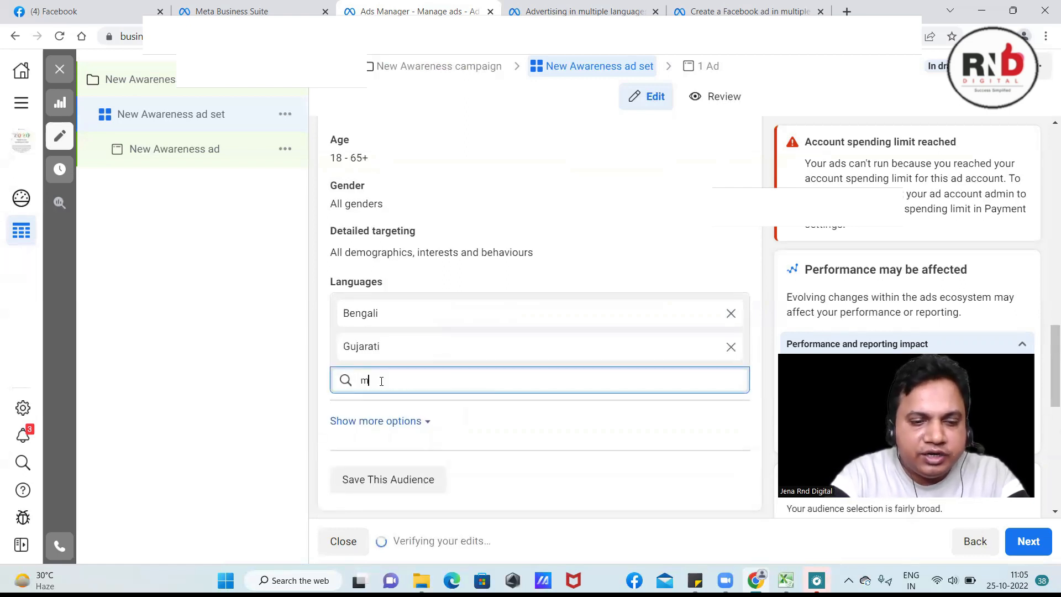
{"action": "type", "text": "mara"}
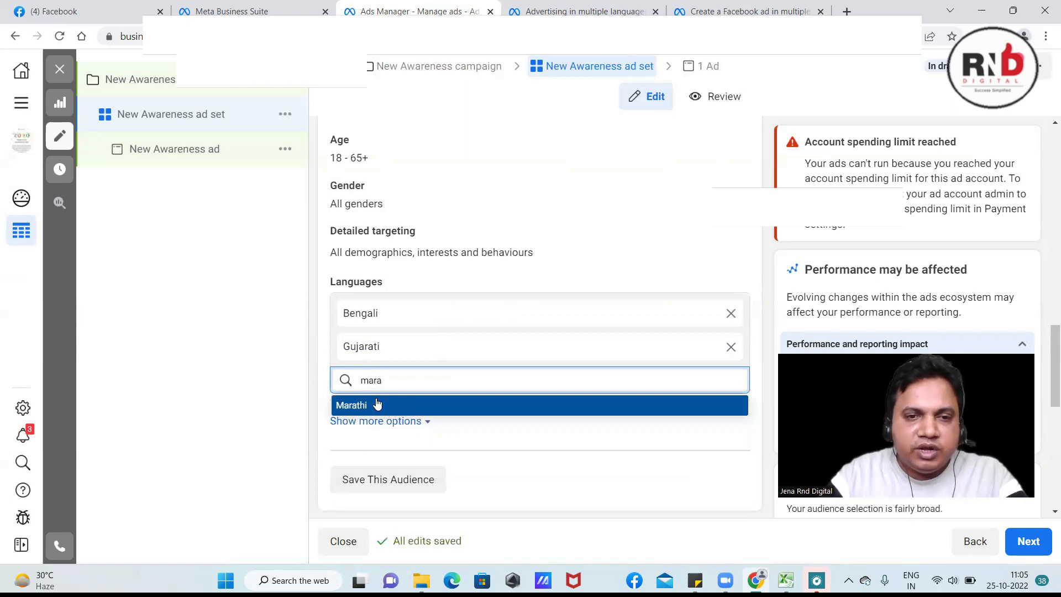
{"action": "left_click", "coordinate": [377, 407]}
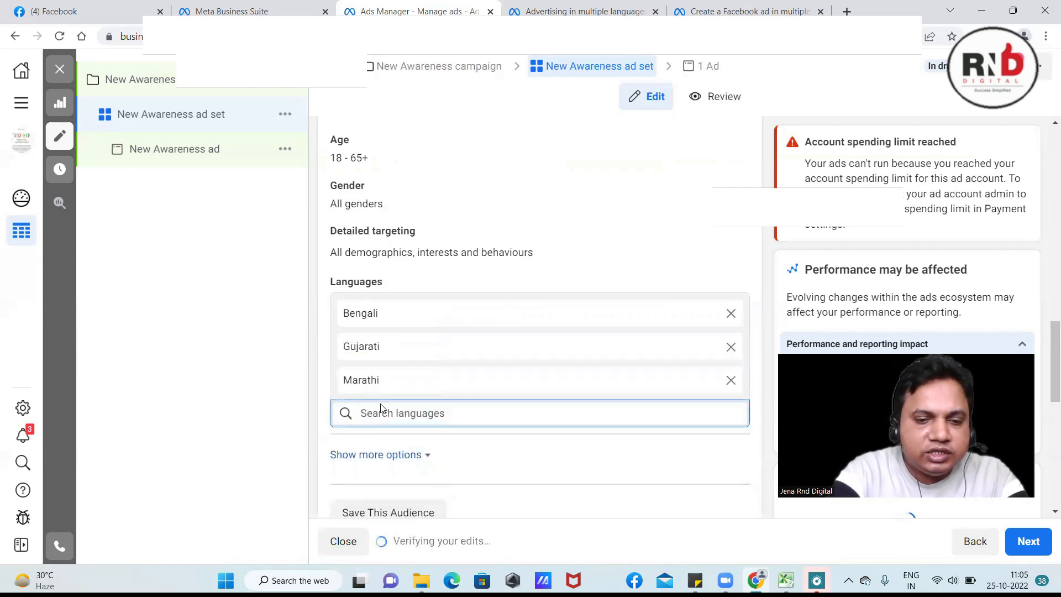
{"action": "type", "text": "tami"}
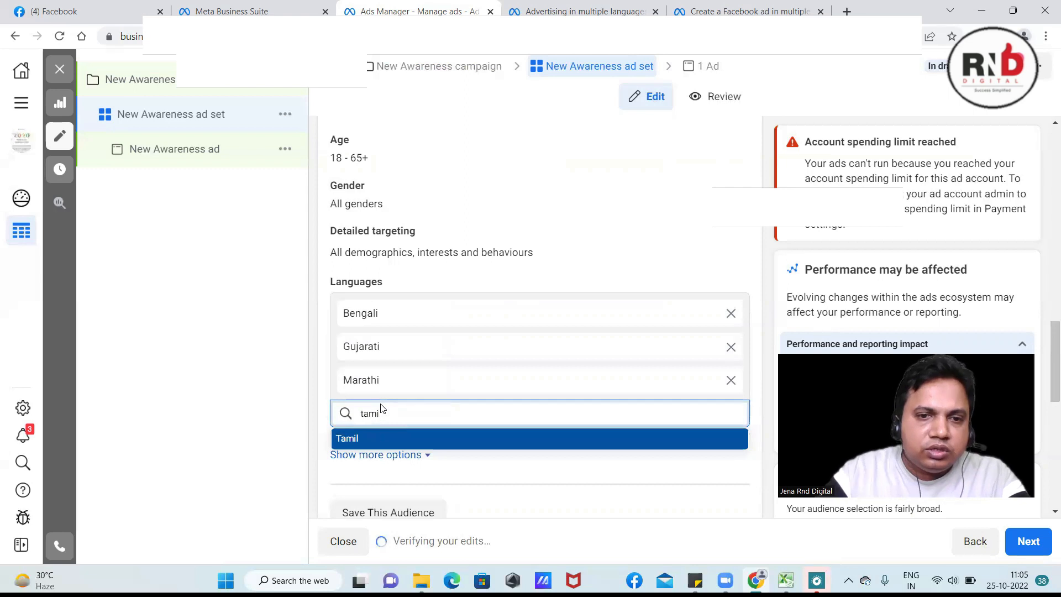
{"action": "left_click", "coordinate": [348, 439]}
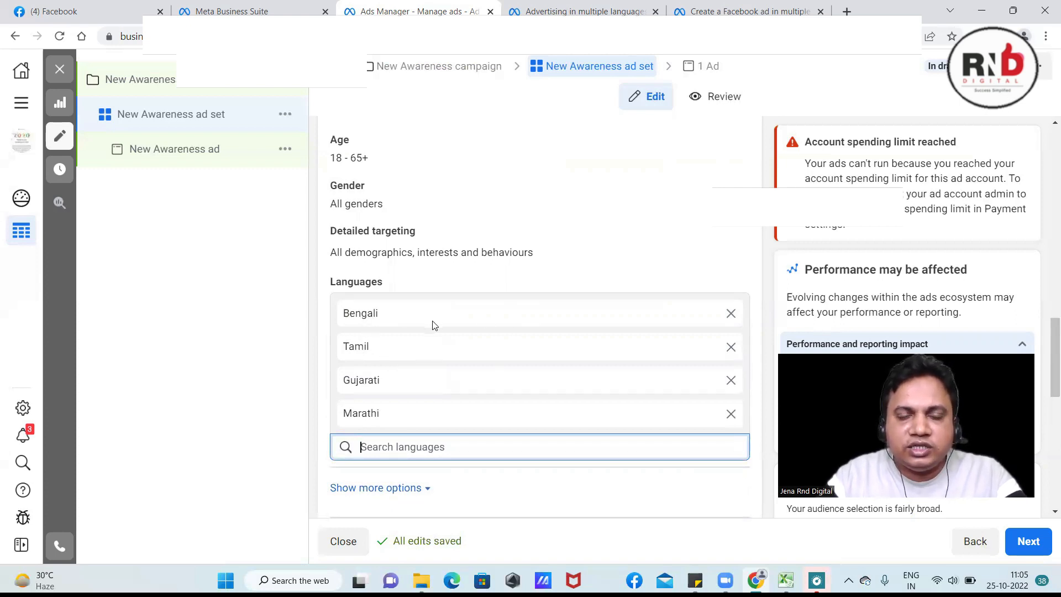
Step: Search the audience languages for "chi" and "fr" without adding any, and close the suggestions
{"action": "scroll", "coordinate": [434, 326], "scroll_direction": "down", "scroll_amount": 1}
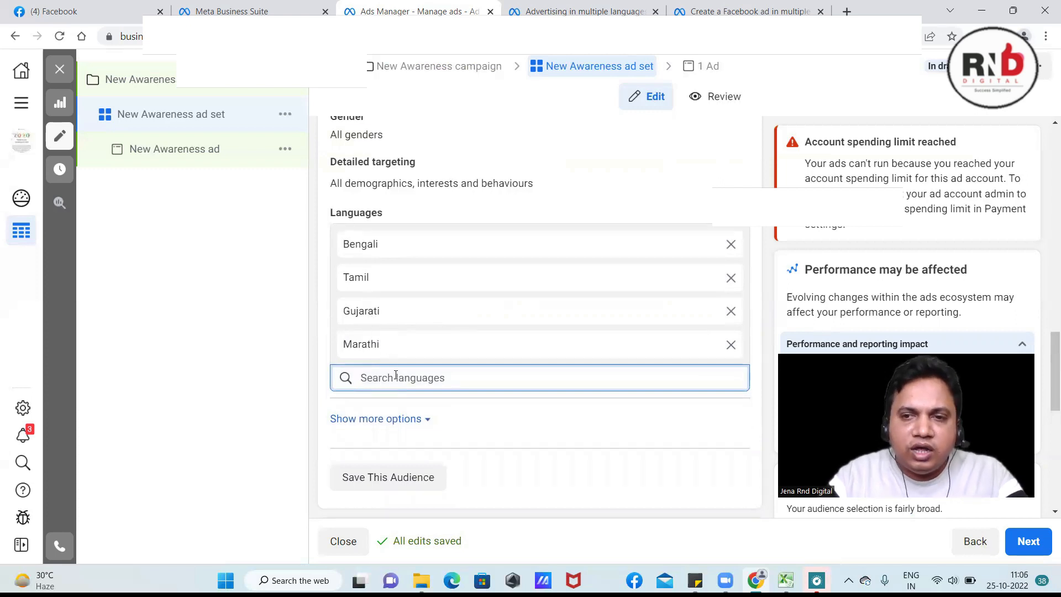
{"action": "type", "text": "chi"}
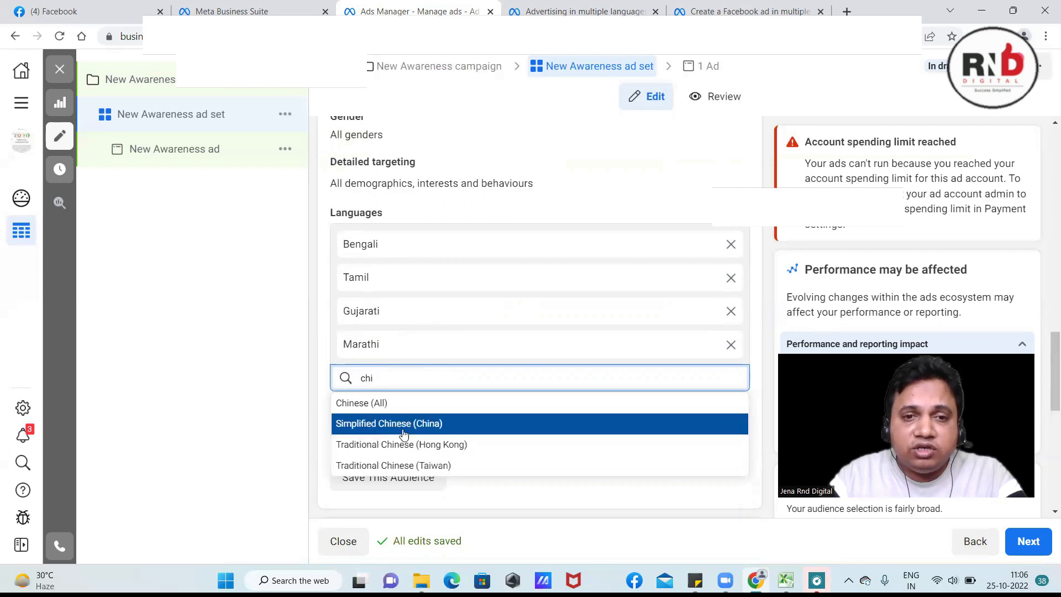
{"action": "double_click", "coordinate": [367, 378]}
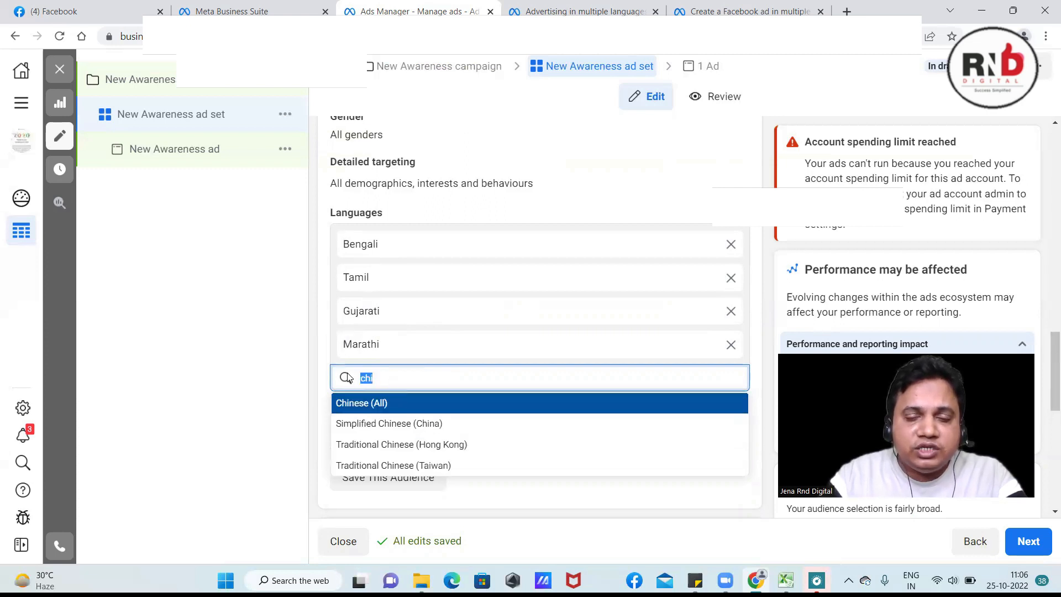
{"action": "key", "text": "BackSpace"}
{"action": "type", "text": "fr"}
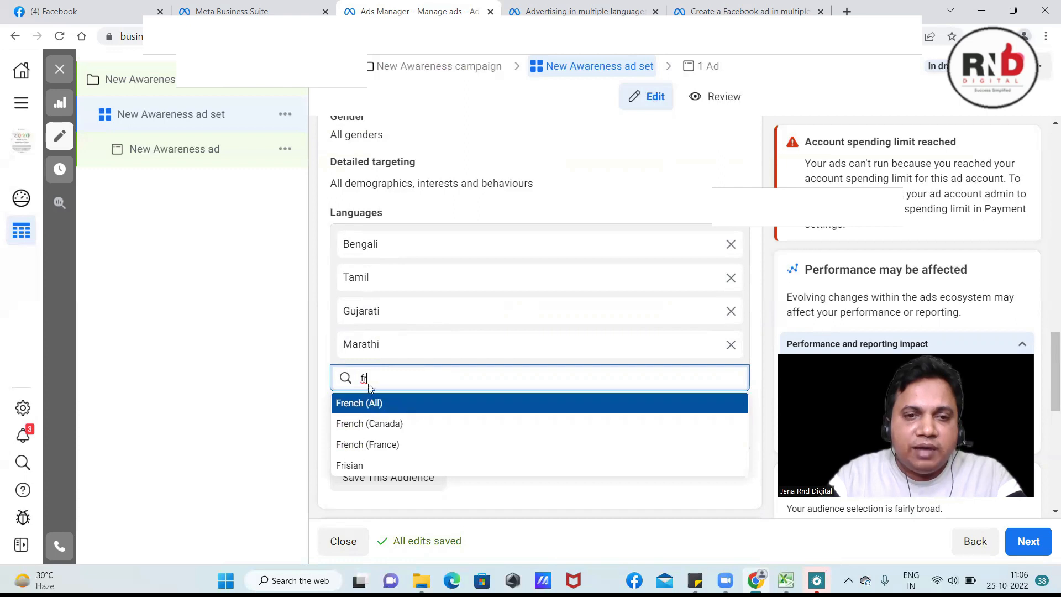
{"action": "left_click", "coordinate": [323, 330]}
Step: Replace India with the country Canada as the ad set's audience location
{"action": "scroll", "coordinate": [369, 319], "scroll_direction": "up", "scroll_amount": 4}
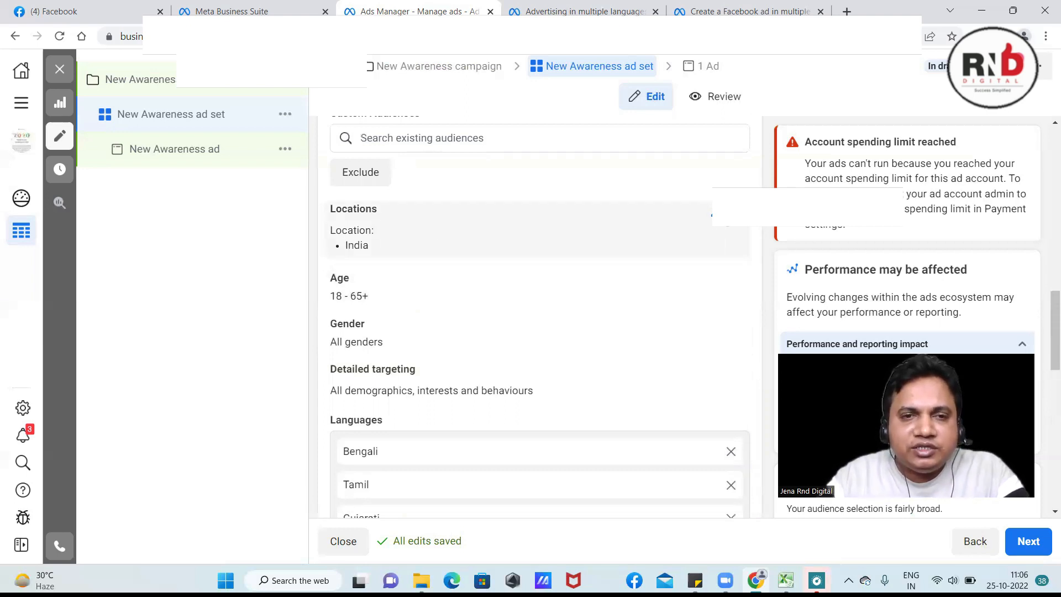
{"action": "left_click", "coordinate": [713, 215]}
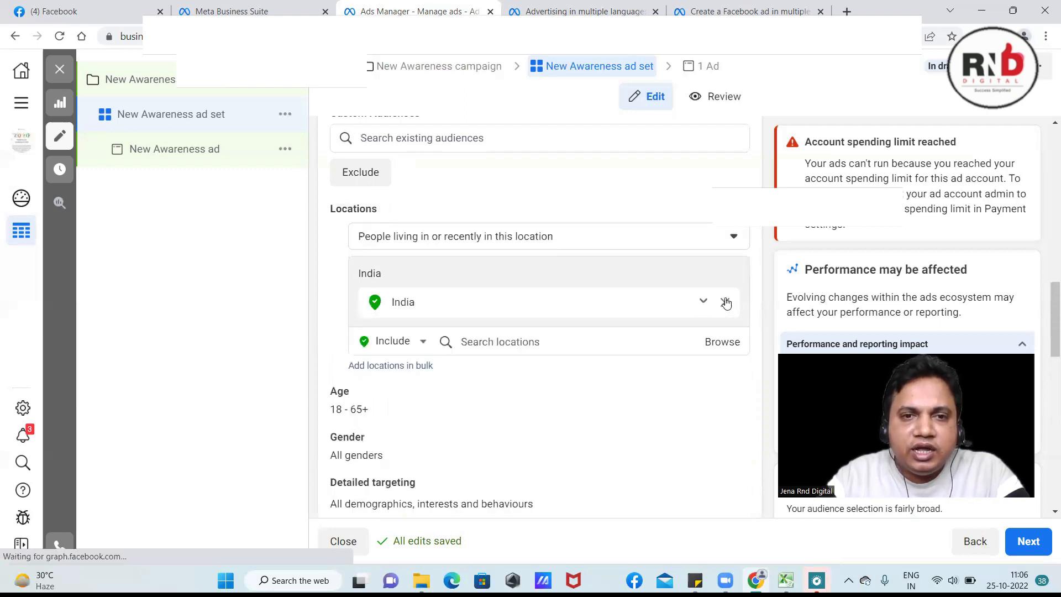
{"action": "left_click", "coordinate": [725, 303]}
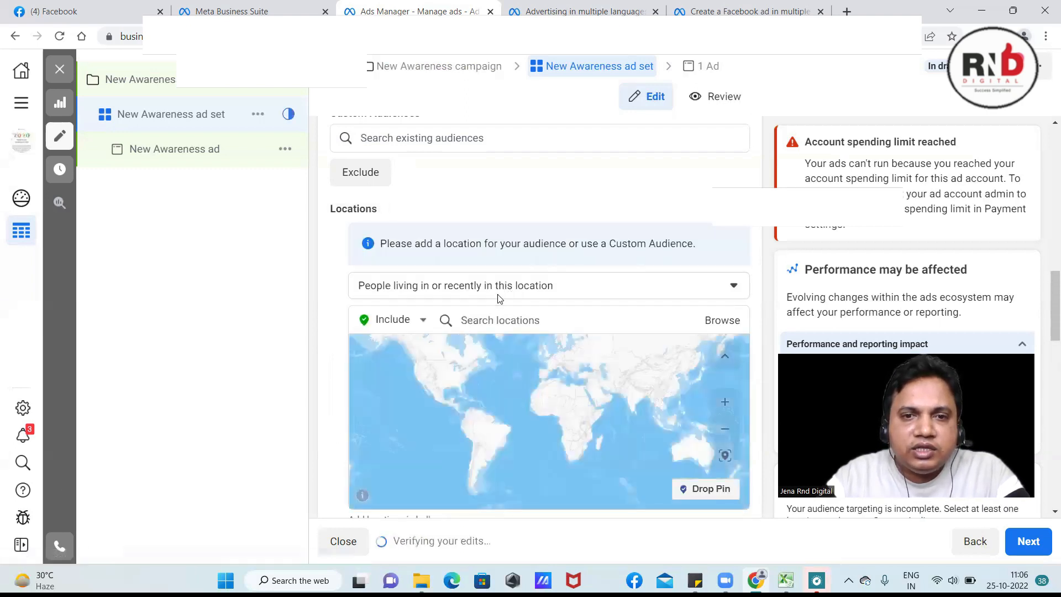
{"action": "left_click", "coordinate": [484, 322]}
{"action": "type", "text": "canad"}
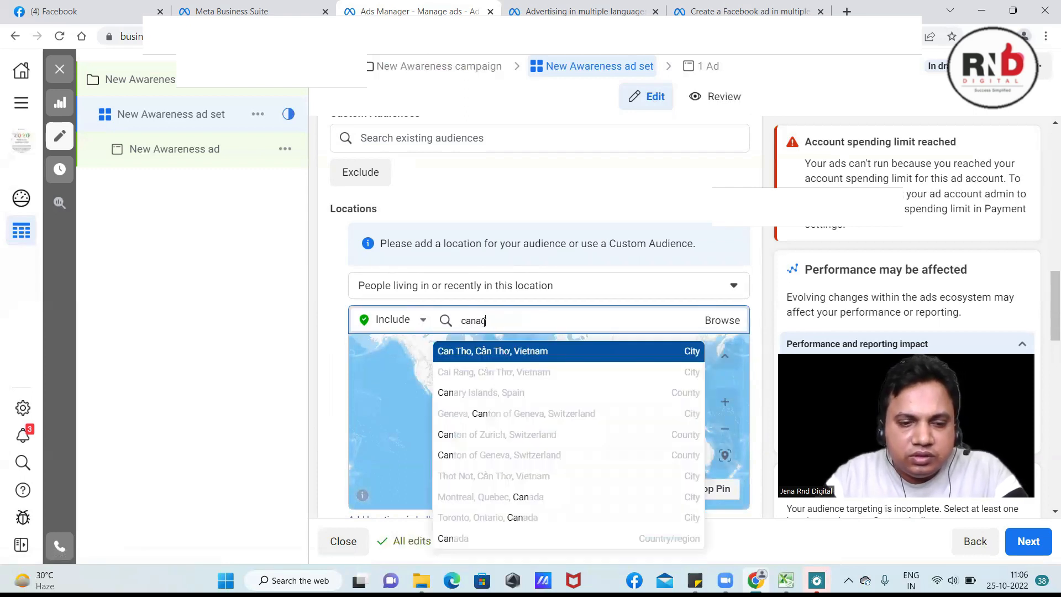
{"action": "type", "text": "a"}
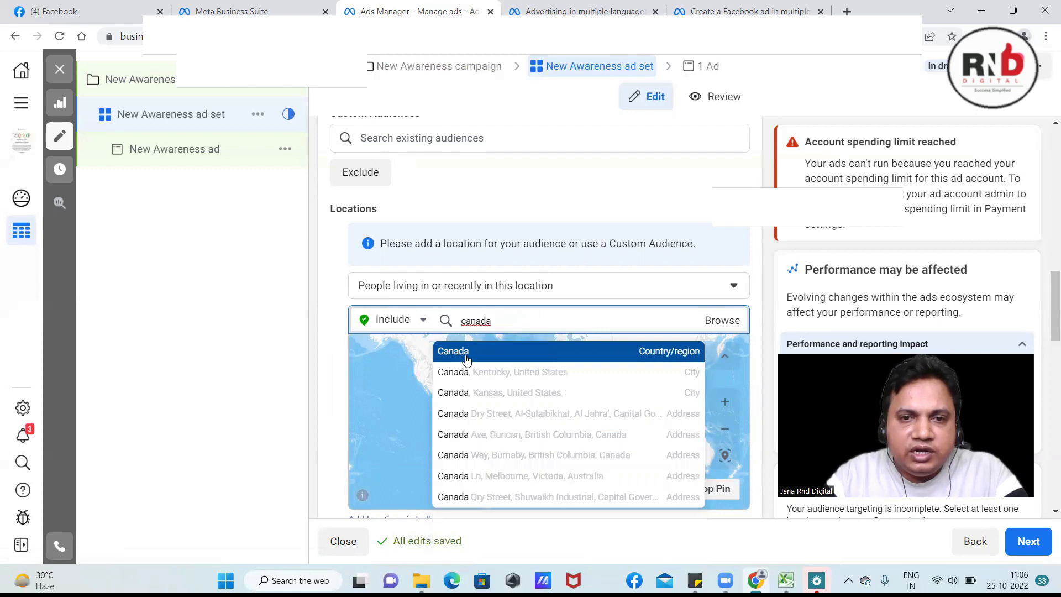
{"action": "left_click", "coordinate": [478, 352]}
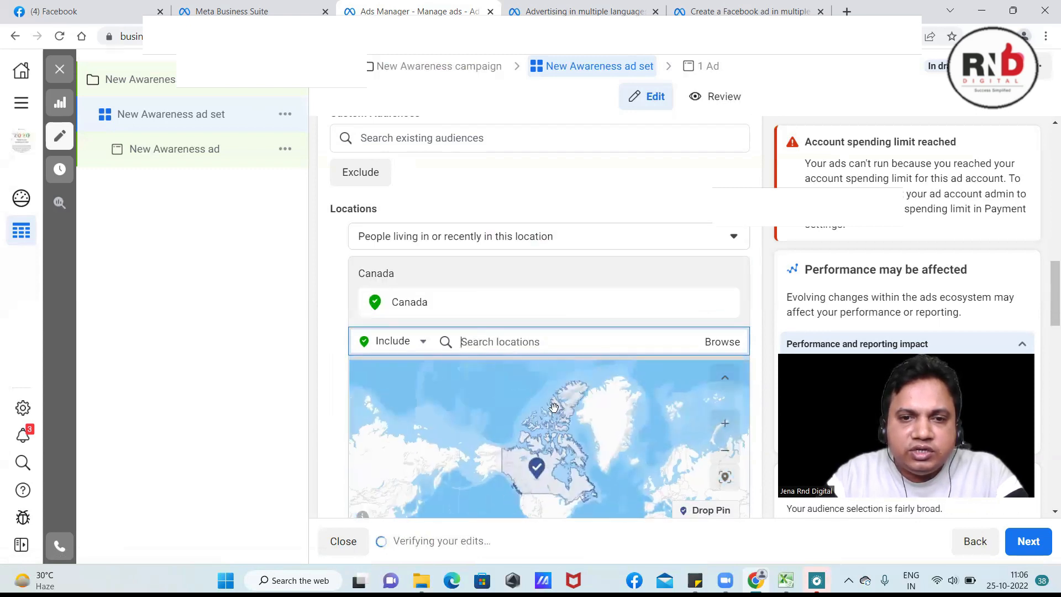
{"action": "scroll", "coordinate": [762, 319], "scroll_direction": "down", "scroll_amount": 6}
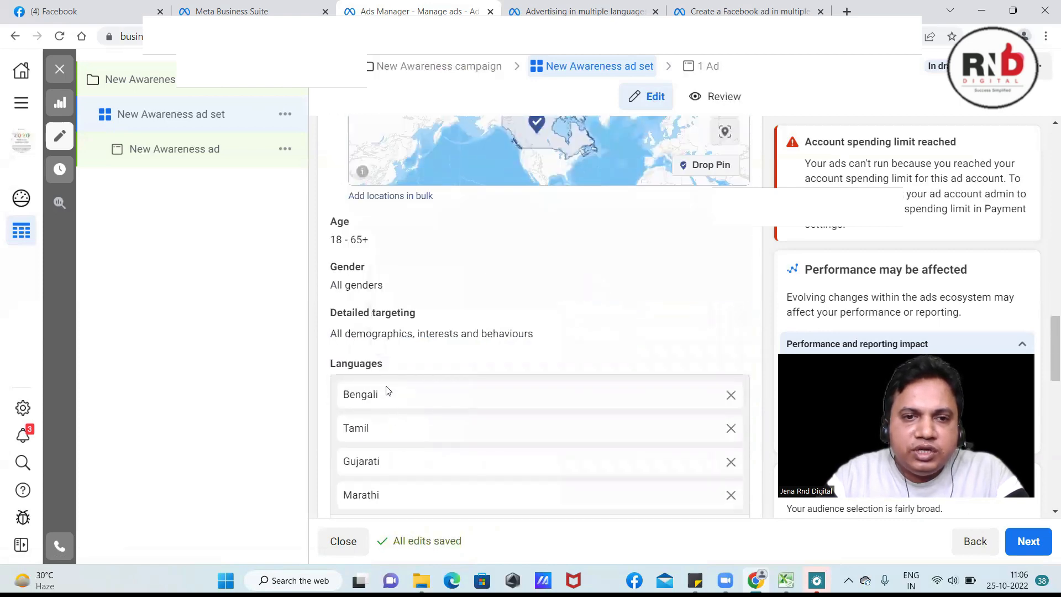
Step: Remove Bengali, Tamil, Gujarati and Marathi from the ad set's audience languages
{"action": "scroll", "coordinate": [430, 386], "scroll_direction": "down", "scroll_amount": 2}
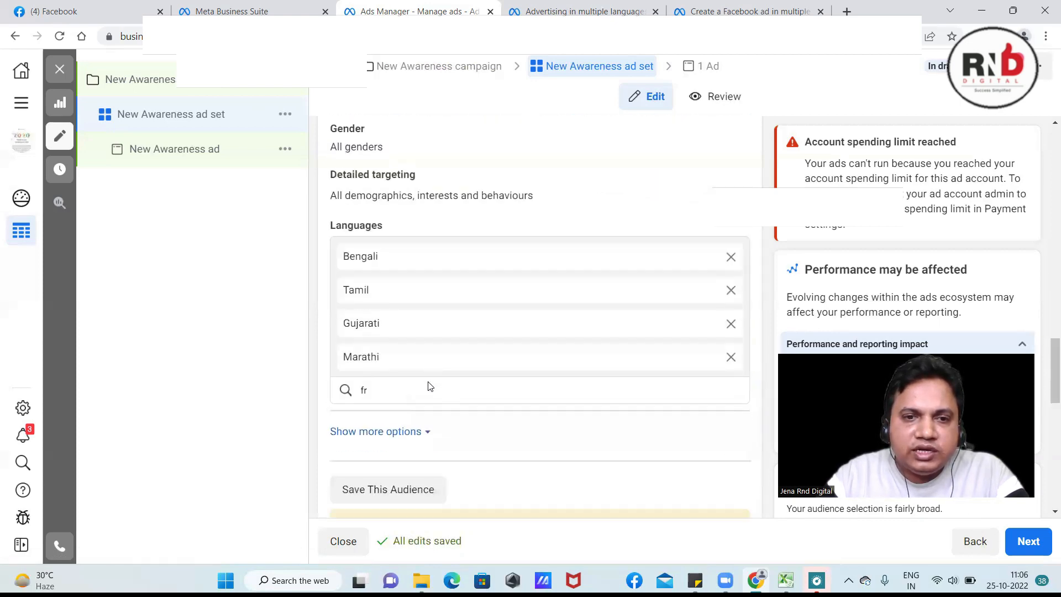
{"action": "left_click", "coordinate": [732, 257]}
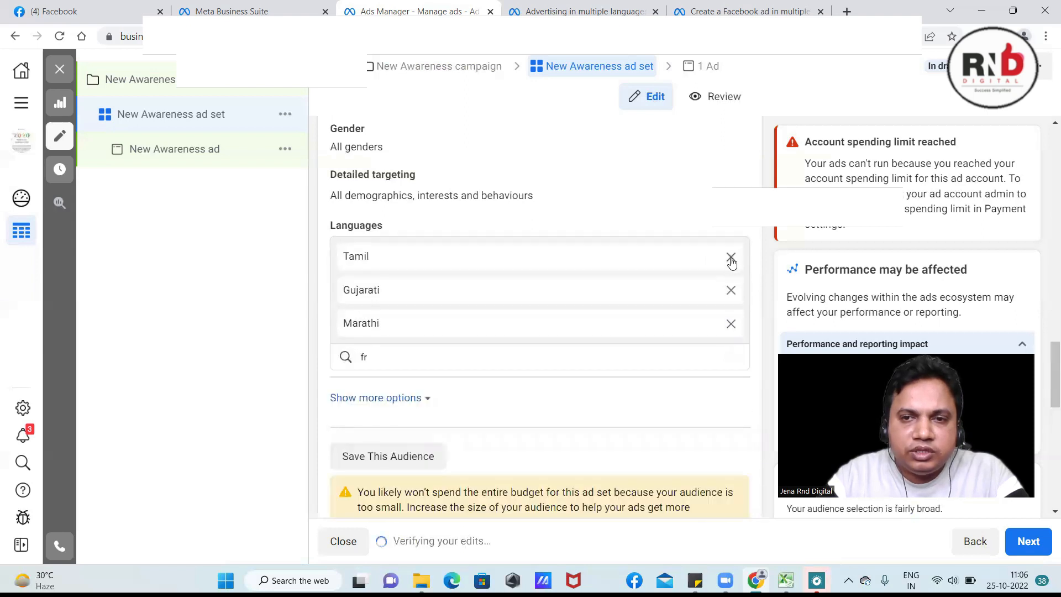
{"action": "left_click", "coordinate": [730, 258]}
{"action": "left_click", "coordinate": [732, 258]}
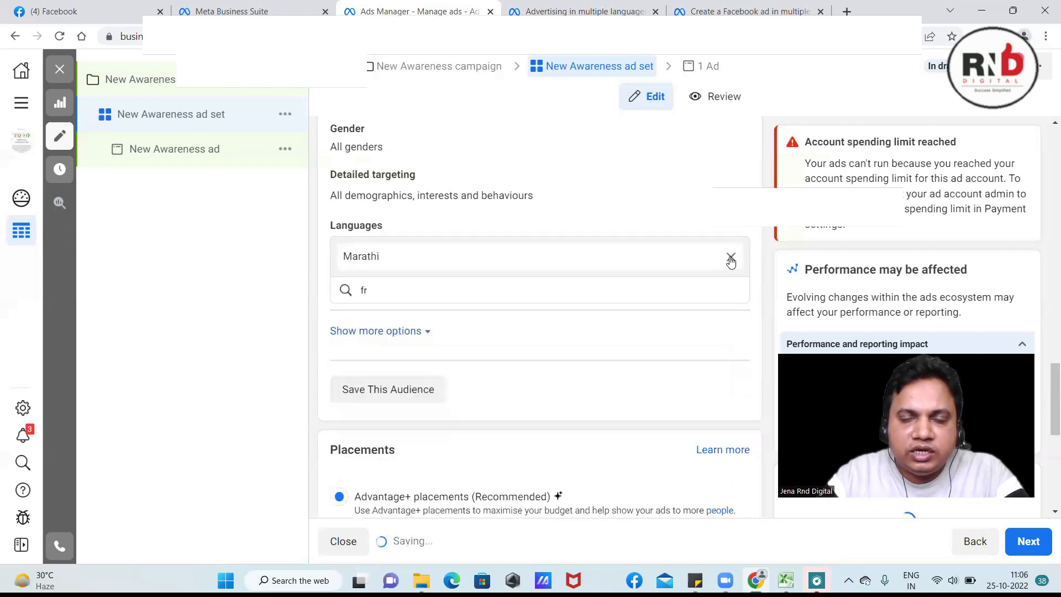
{"action": "left_click", "coordinate": [731, 259]}
Step: Clear the leftover "fr" language search and add Punjabi as the ad set's audience language
{"action": "left_click", "coordinate": [397, 252]}
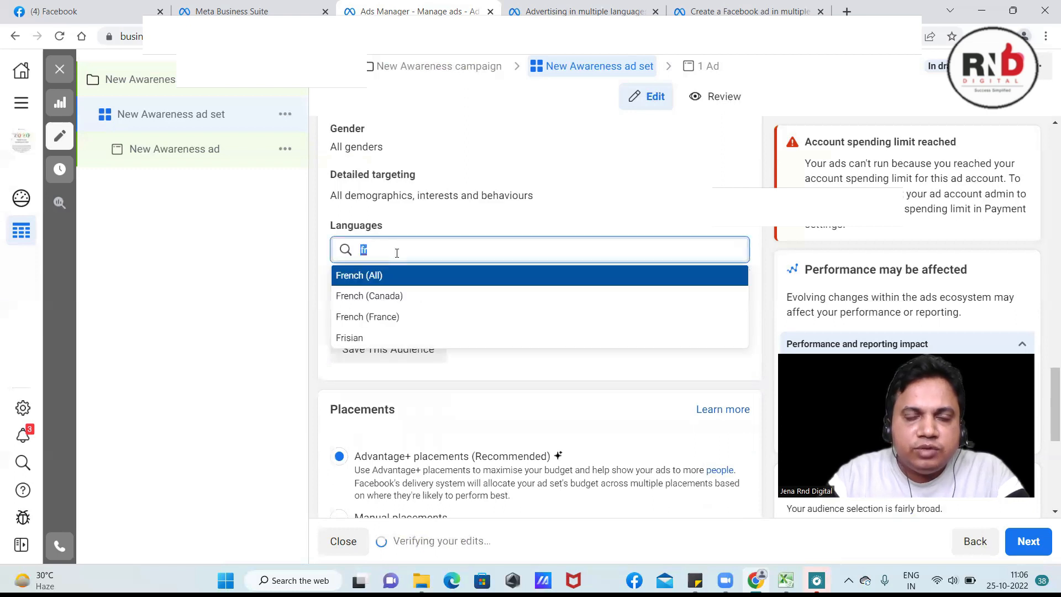
{"action": "key", "text": "BackSpace"}
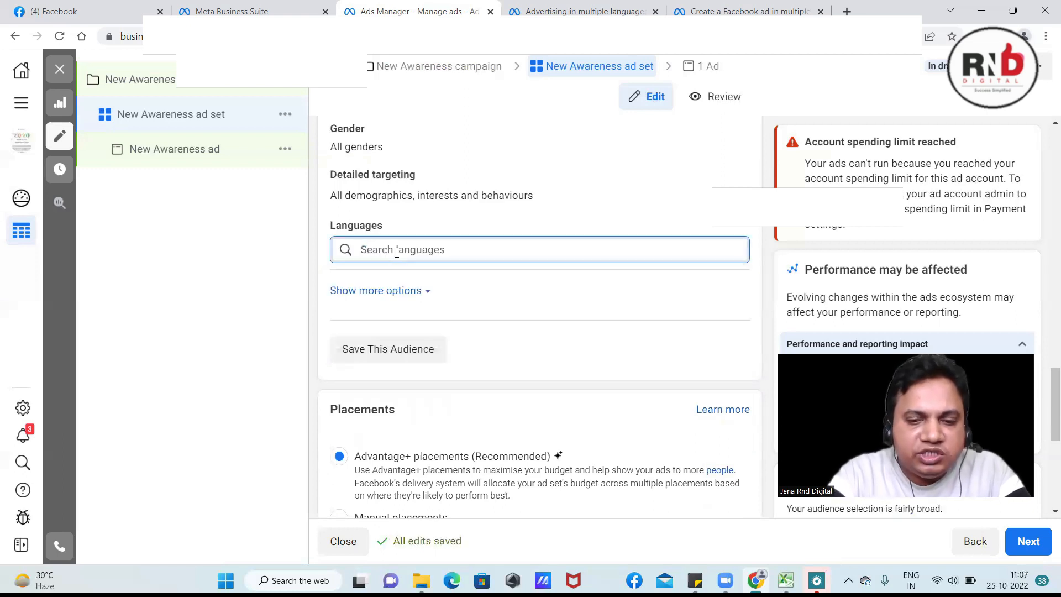
{"action": "type", "text": "punja"}
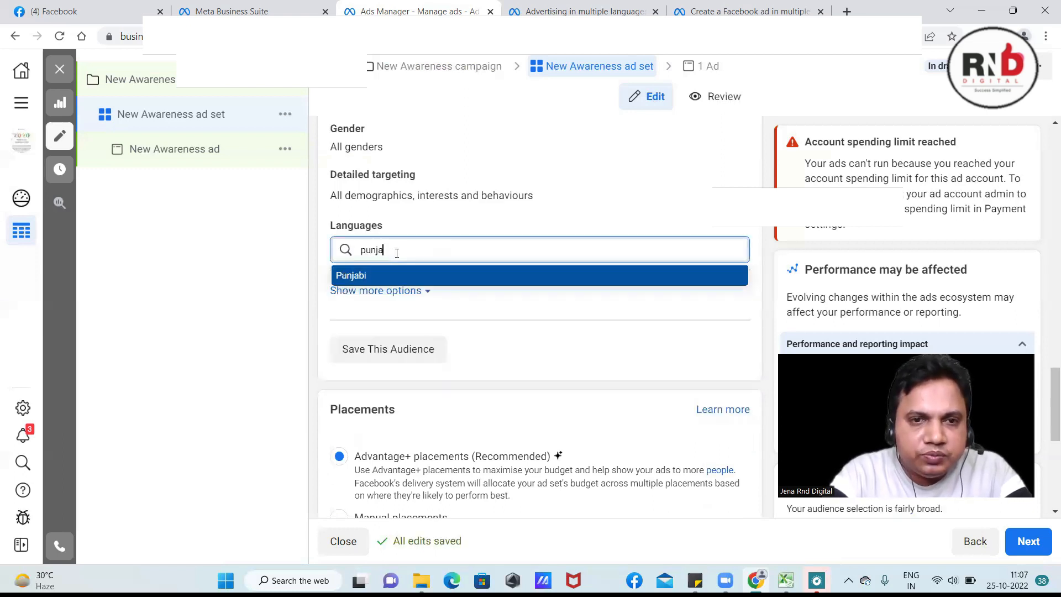
{"action": "left_click", "coordinate": [353, 277]}
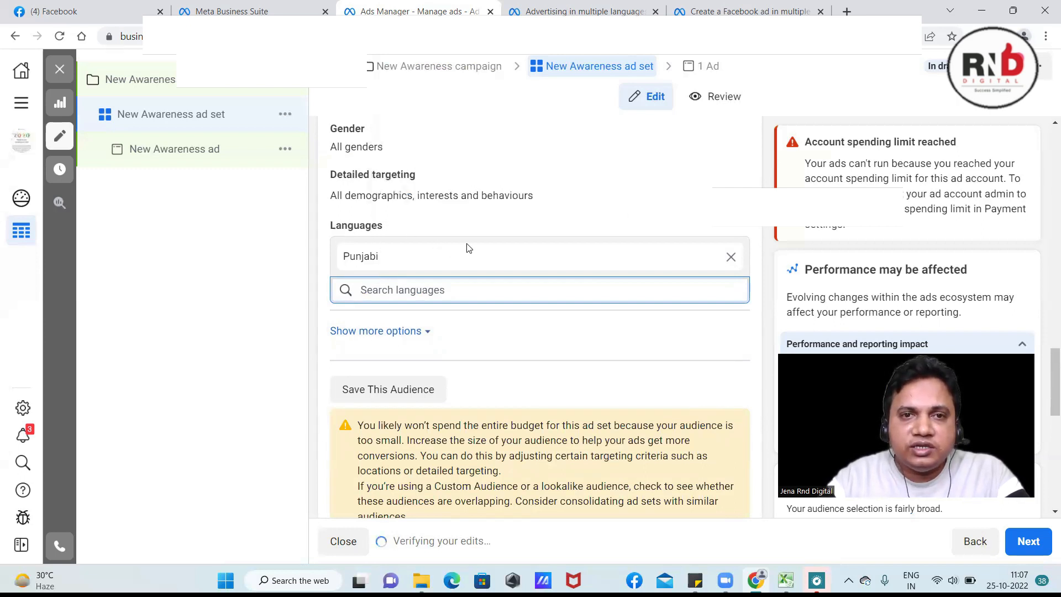
{"action": "scroll", "coordinate": [463, 249], "scroll_direction": "up", "scroll_amount": 1}
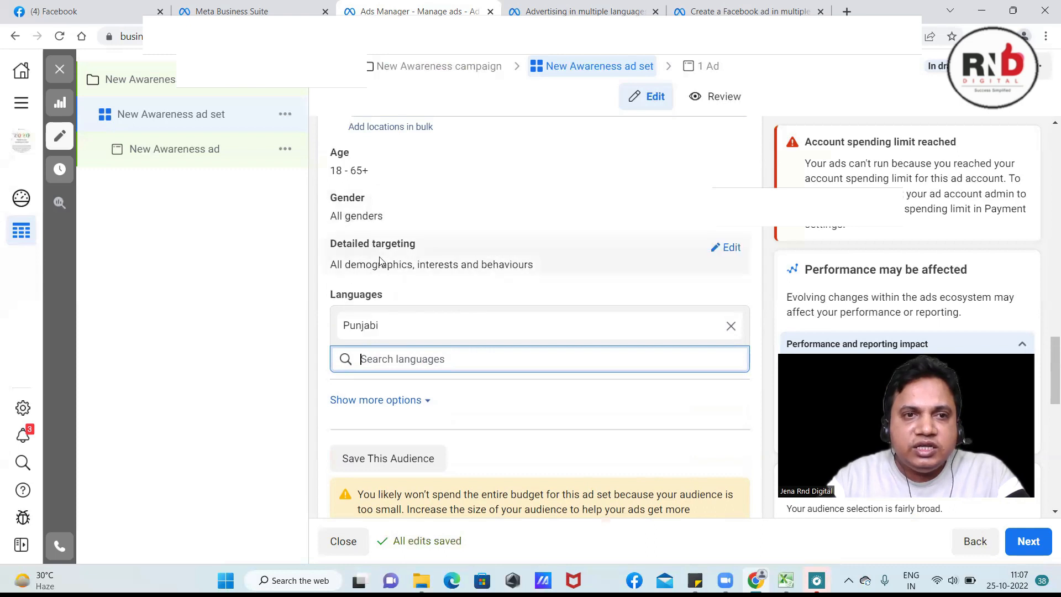
{"action": "scroll", "coordinate": [360, 248], "scroll_direction": "up", "scroll_amount": 2}
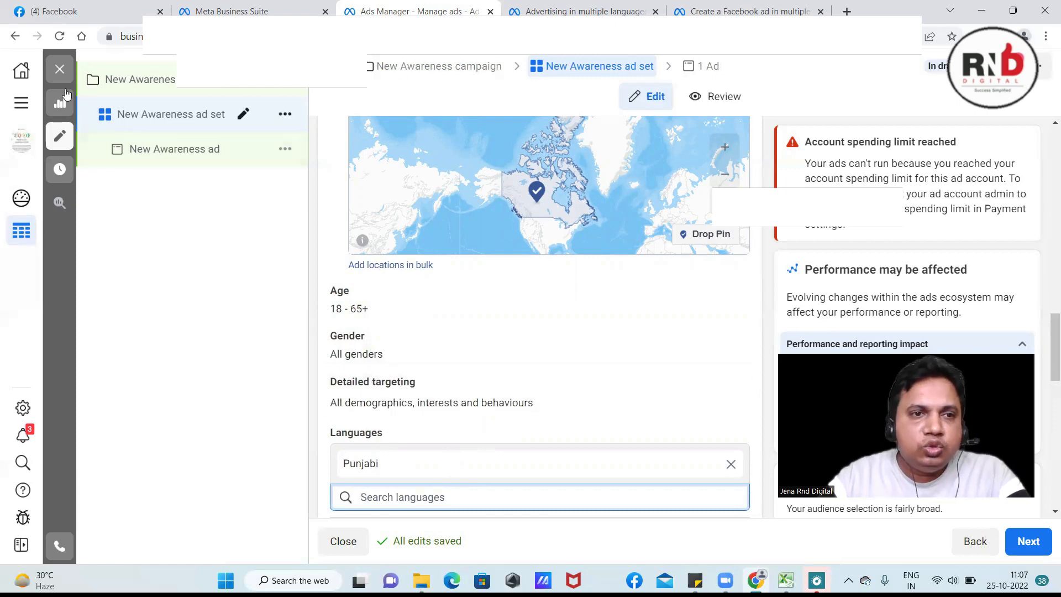
Step: Close the ad set editor and start creating a new saved audience in the Audiences tool
{"action": "left_click", "coordinate": [55, 71]}
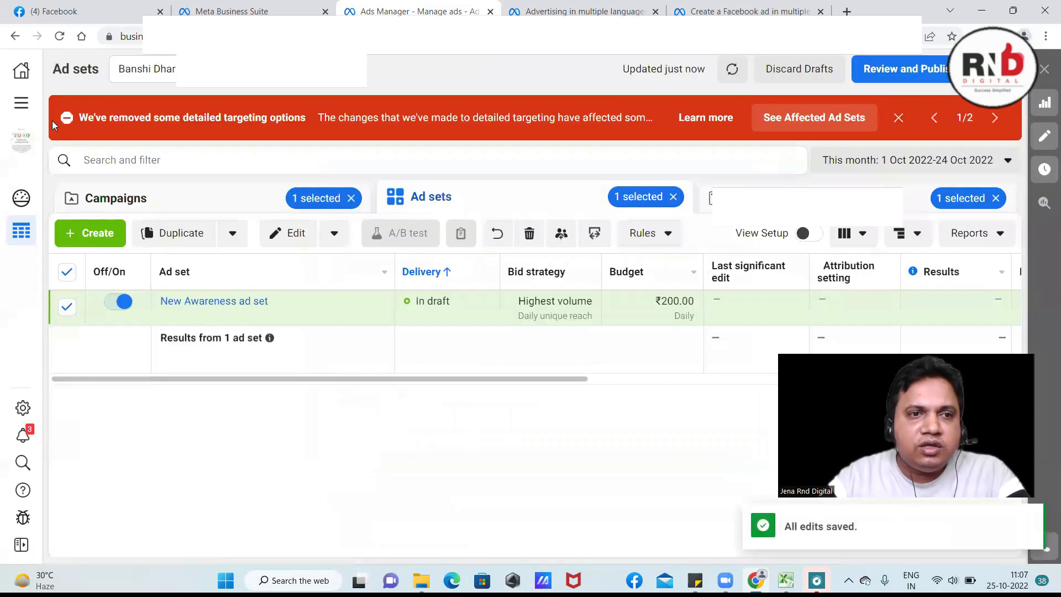
{"action": "left_click", "coordinate": [22, 105]}
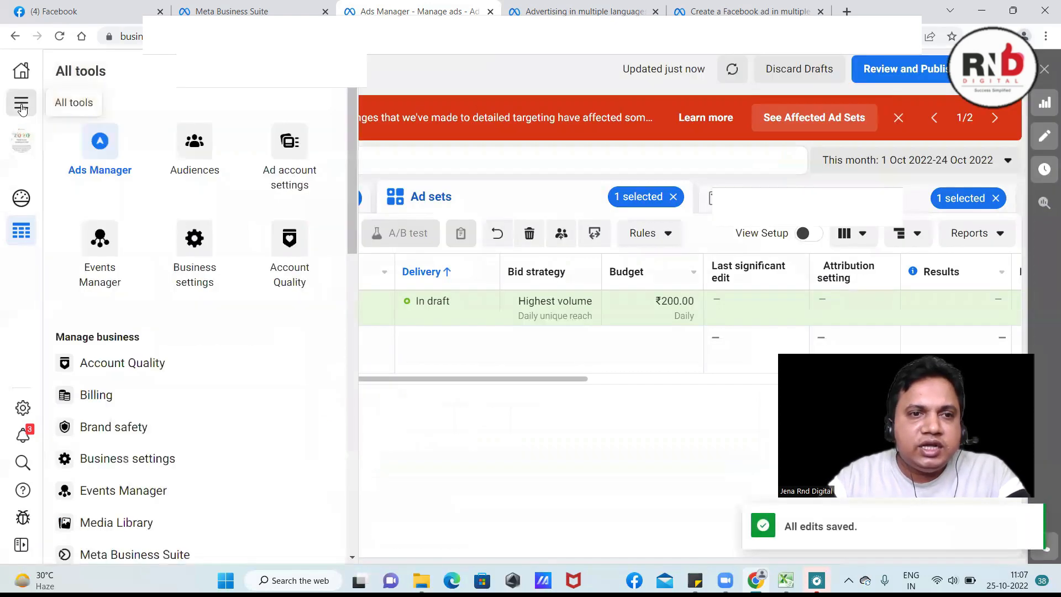
{"action": "left_click", "coordinate": [196, 151]}
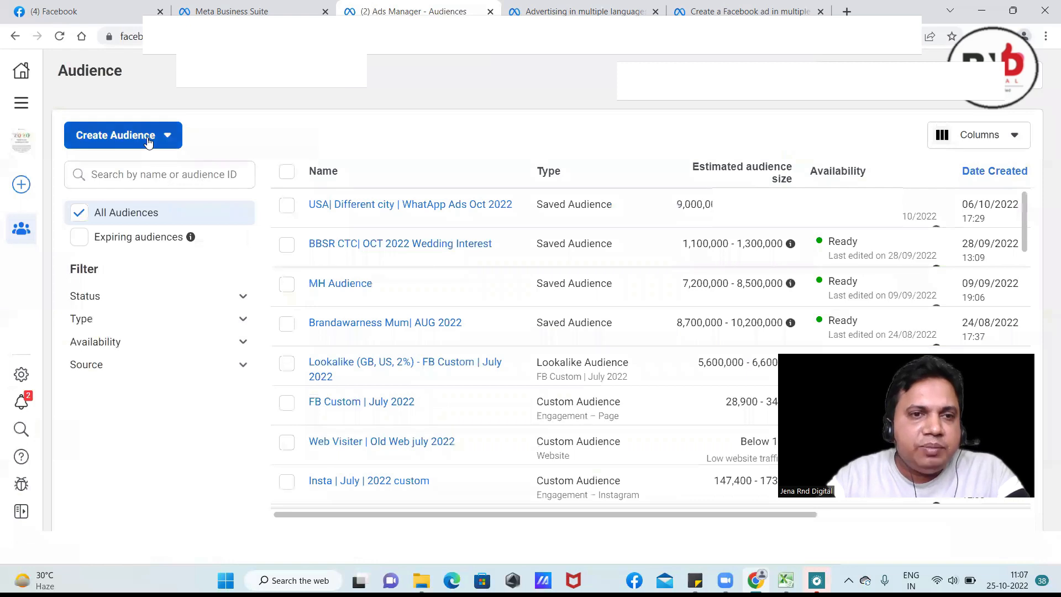
{"action": "left_click", "coordinate": [148, 142]}
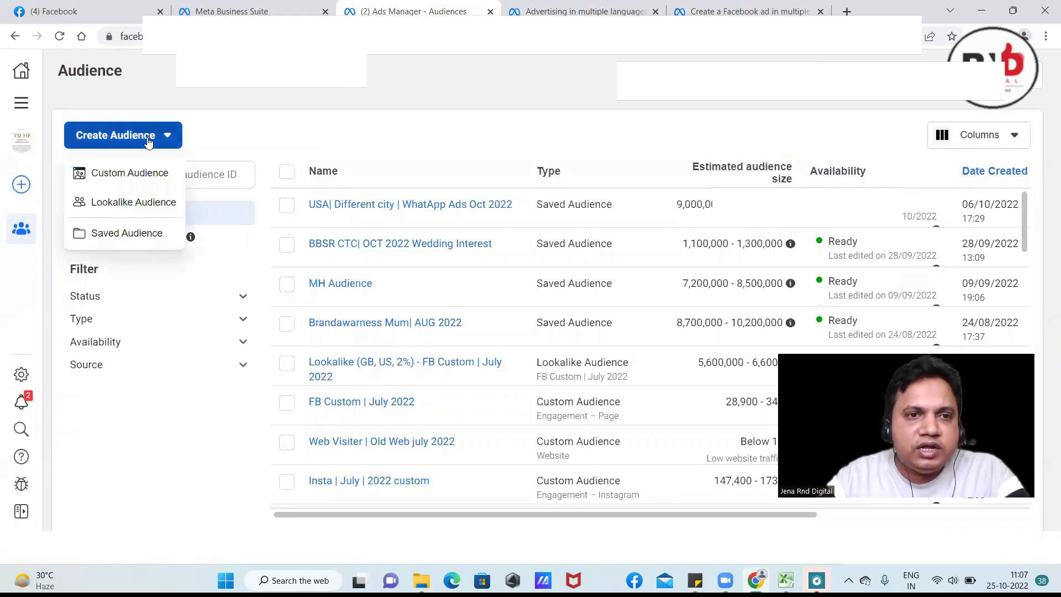
{"action": "left_click", "coordinate": [112, 239]}
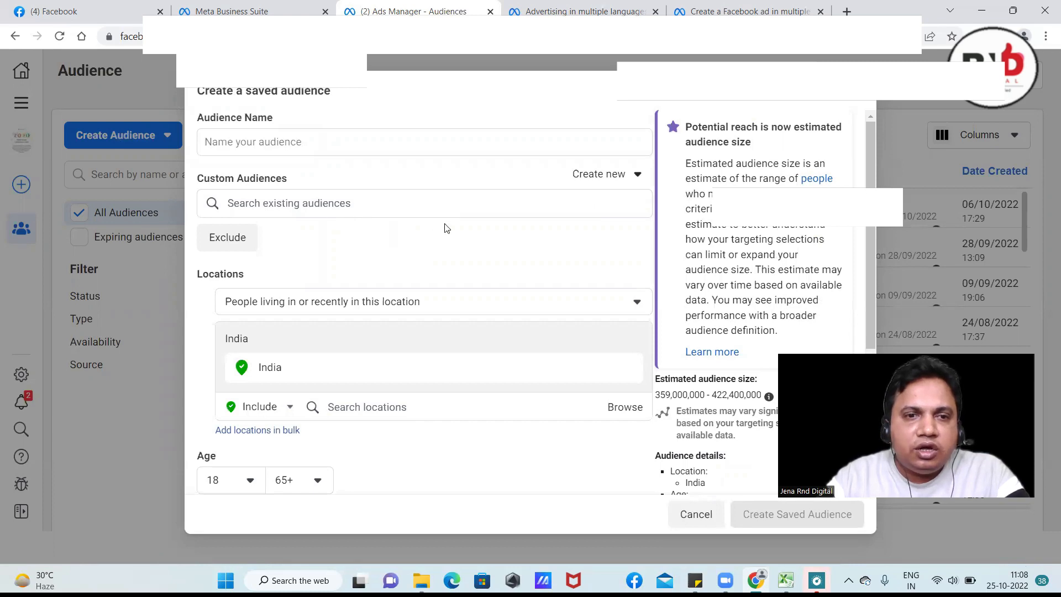
Step: Add Marathi, Urdu and Bengali as the languages of the new saved audience and highlight the language entry in its audience details
{"action": "scroll", "coordinate": [405, 217], "scroll_direction": "down", "scroll_amount": 1}
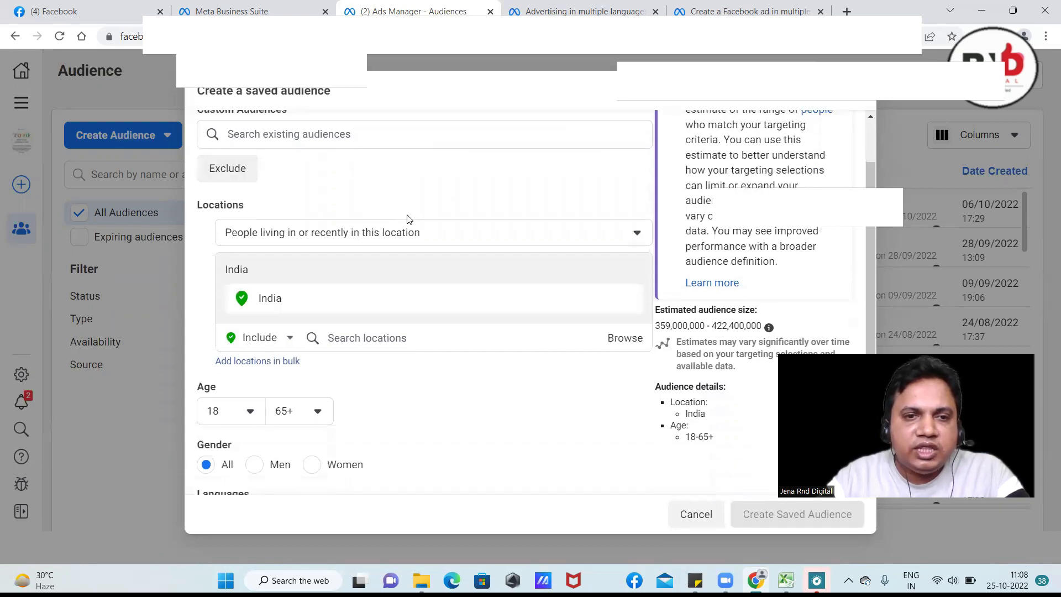
{"action": "scroll", "coordinate": [415, 214], "scroll_direction": "down", "scroll_amount": 2}
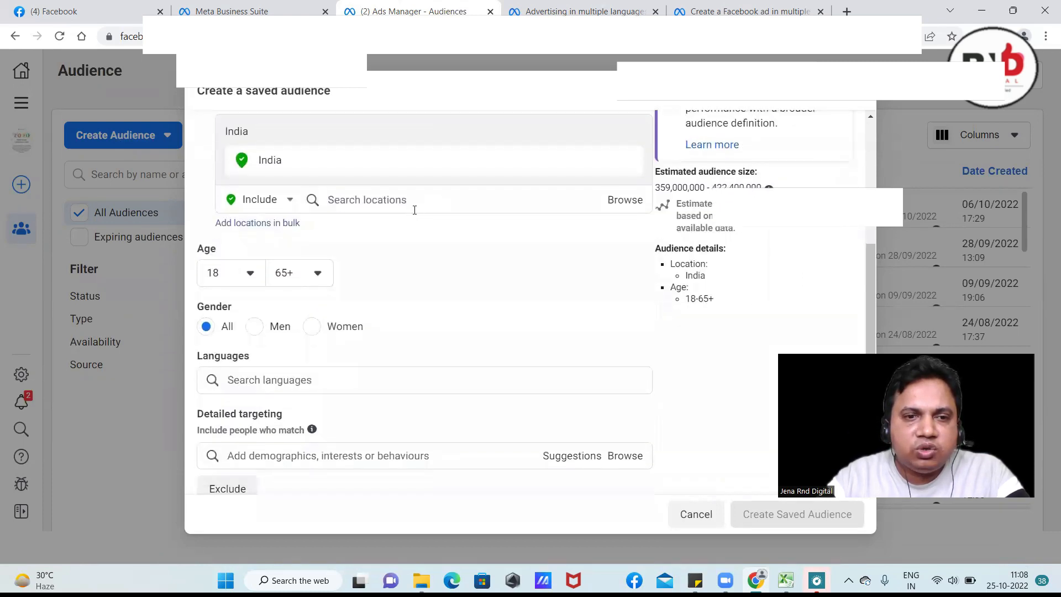
{"action": "scroll", "coordinate": [320, 291], "scroll_direction": "down", "scroll_amount": 1}
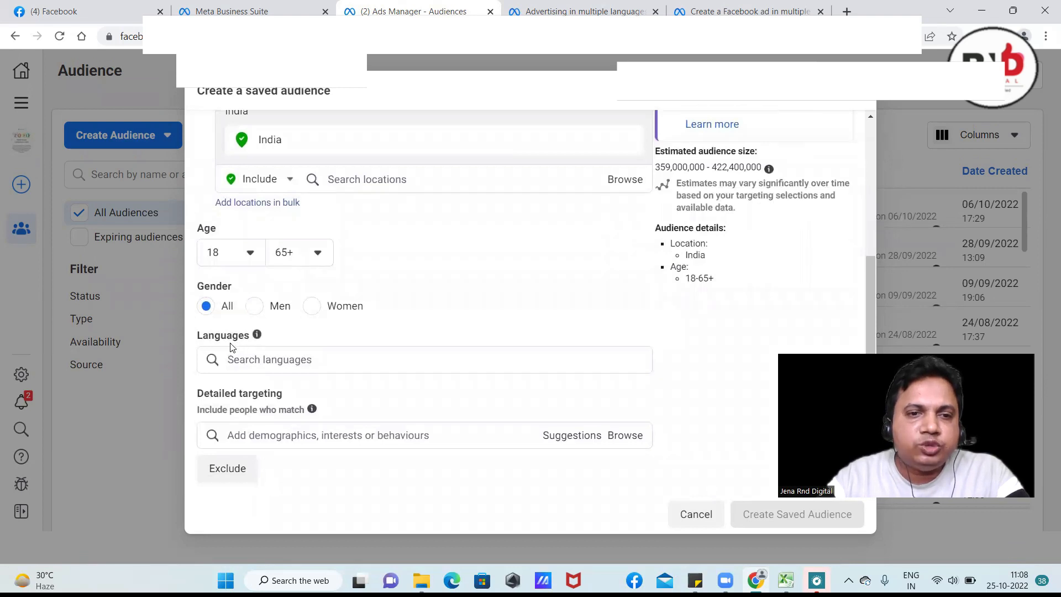
{"action": "left_click", "coordinate": [245, 360]}
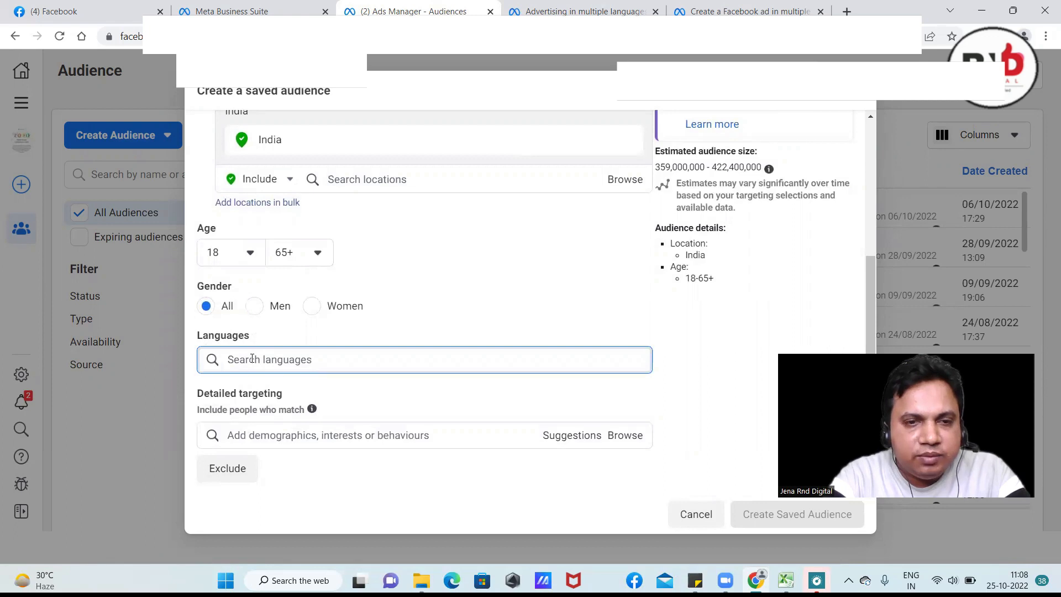
{"action": "type", "text": "marat"}
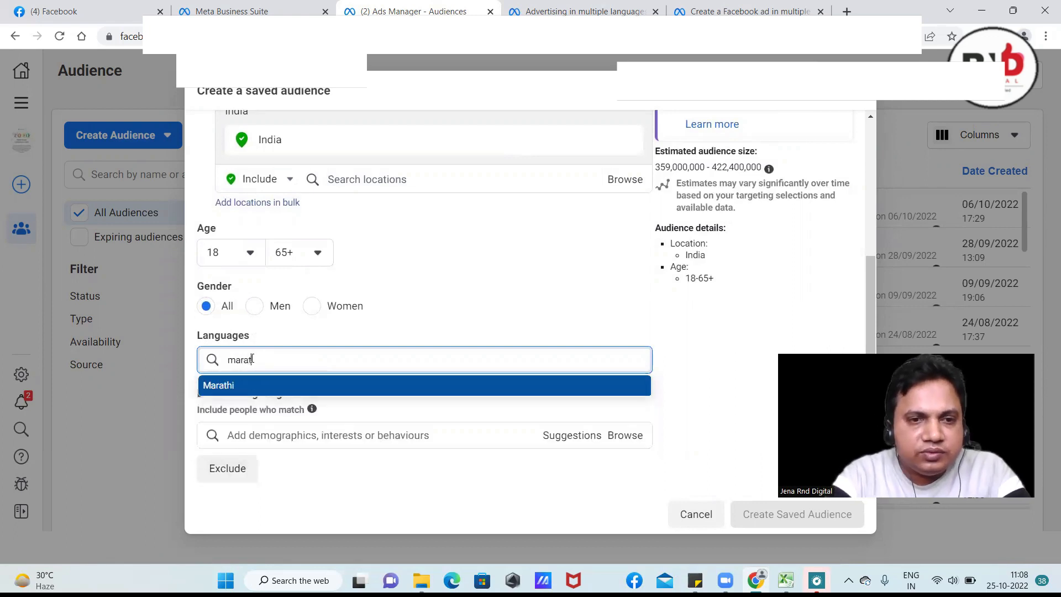
{"action": "left_click", "coordinate": [217, 386]}
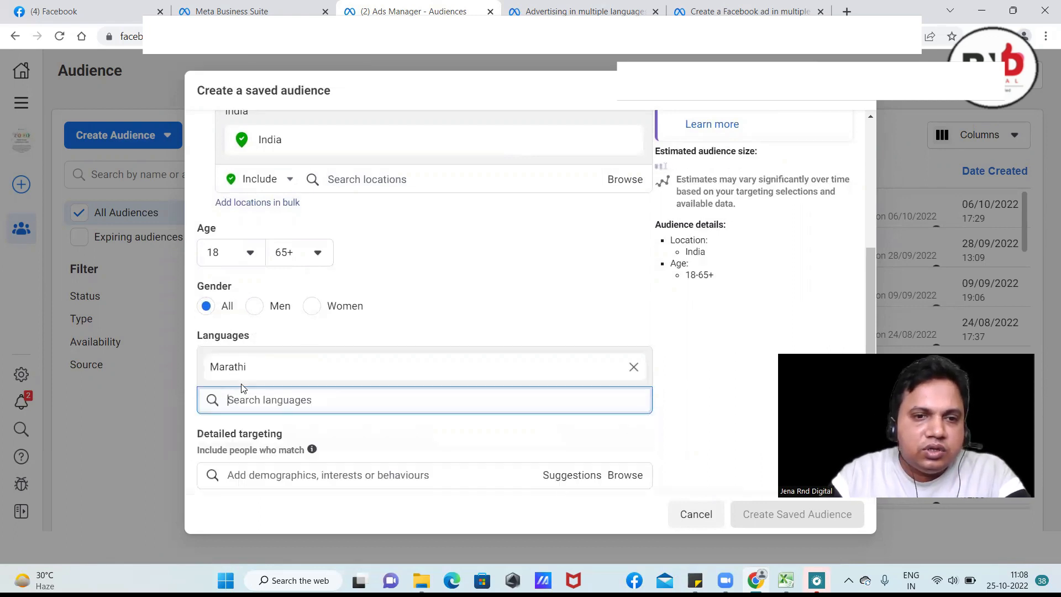
{"action": "type", "text": "ur"}
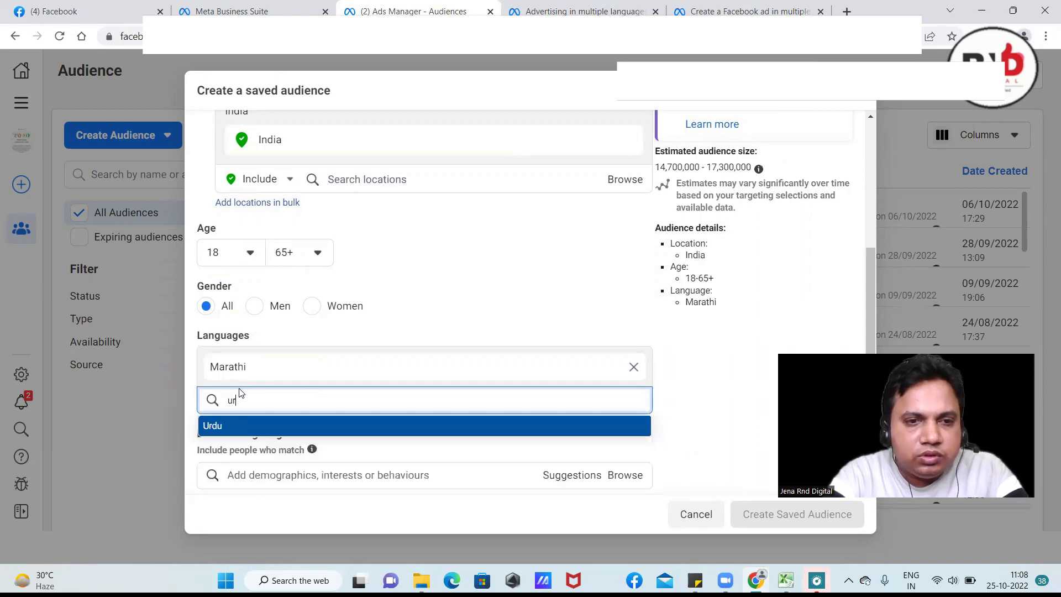
{"action": "left_click", "coordinate": [222, 427]}
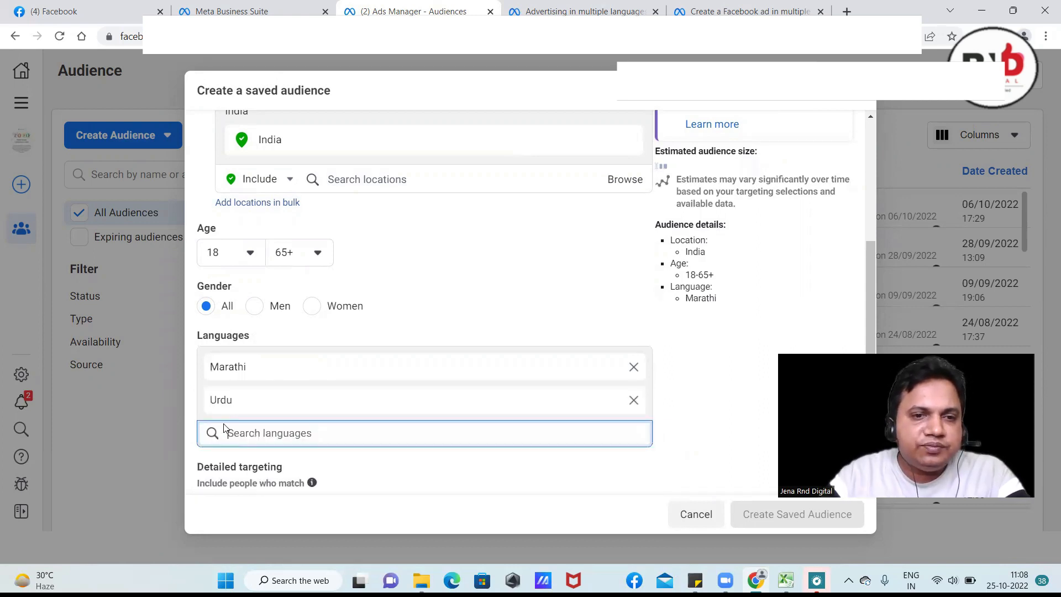
{"action": "type", "text": "ben"}
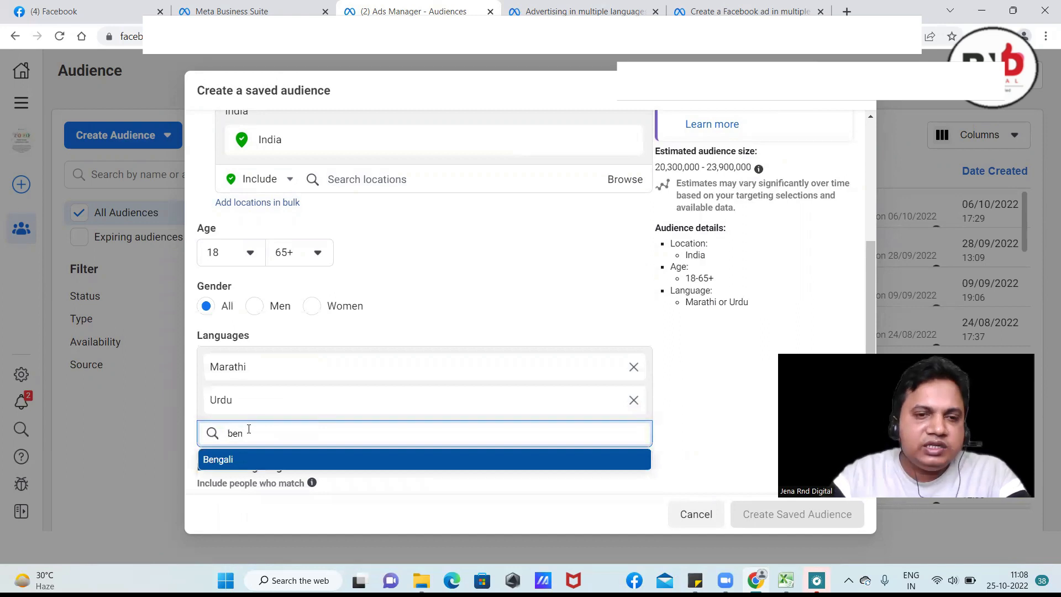
{"action": "left_click", "coordinate": [232, 460]}
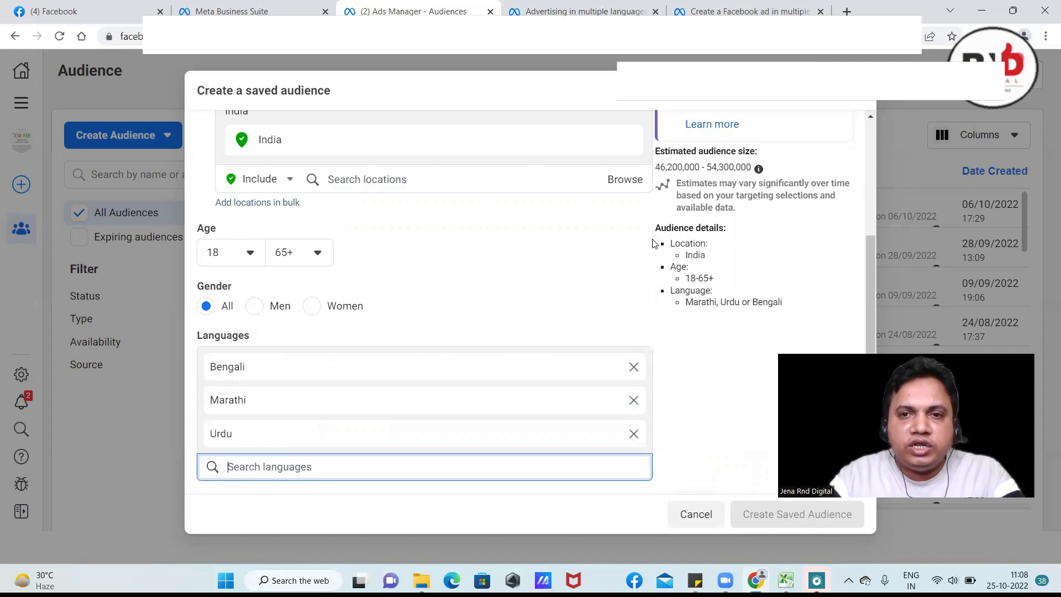
{"action": "left_click_drag", "start_coordinate": [671, 291], "coordinate": [786, 311]}
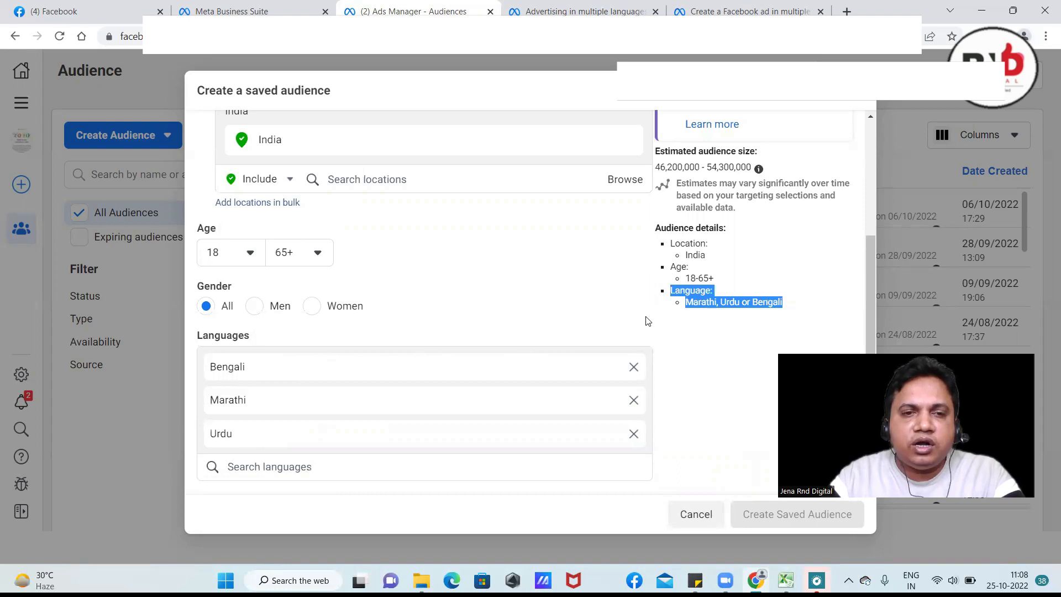